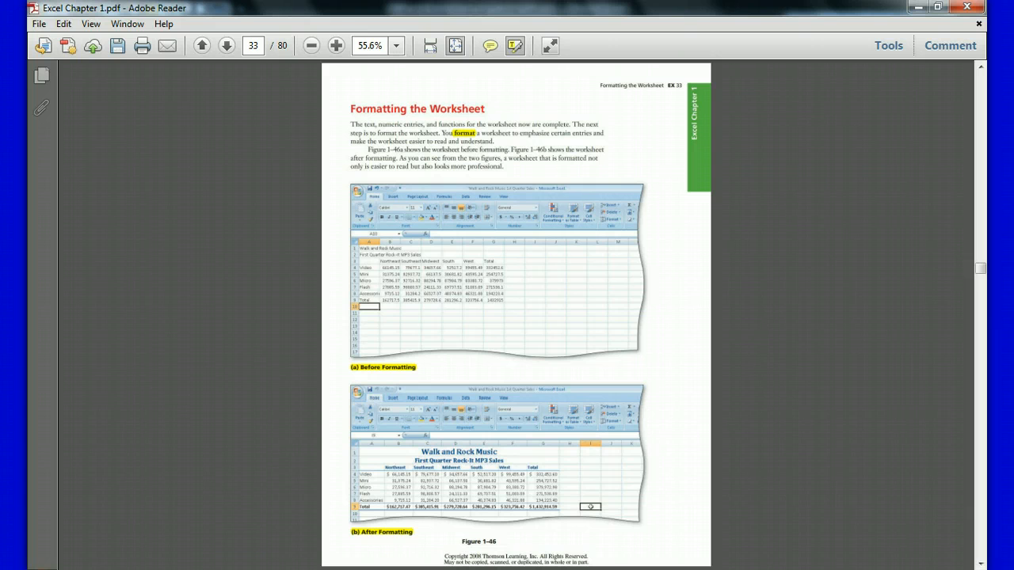
pyautogui.moveTo(340, 368)
pyautogui.mouseDown()
pyautogui.moveTo(381, 378)
pyautogui.moveTo(563, 369)
pyautogui.moveTo(670, 322)
pyautogui.moveTo(666, 206)
pyautogui.moveTo(567, 139)
pyautogui.moveTo(369, 165)
pyautogui.moveTo(308, 230)
pyautogui.moveTo(337, 373)
pyautogui.moveTo(324, 464)
pyautogui.moveTo(359, 554)
pyautogui.moveTo(511, 559)
pyautogui.moveTo(679, 494)
pyautogui.moveTo(632, 373)
pyautogui.moveTo(560, 370)
pyautogui.mouseUp()
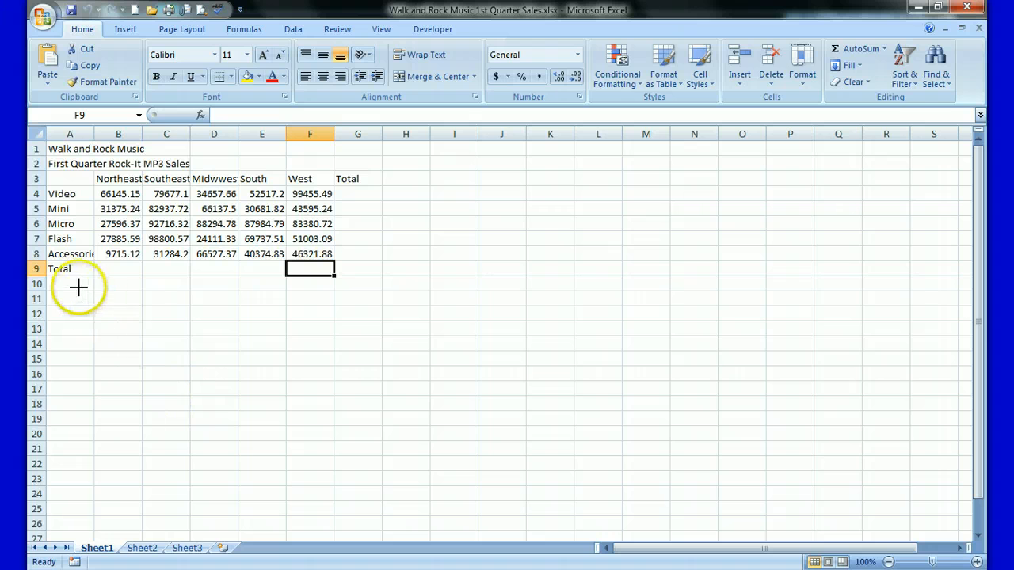
pyautogui.moveTo(70, 287)
pyautogui.mouseDown()
pyautogui.moveTo(362, 233)
pyautogui.moveTo(349, 149)
pyautogui.moveTo(154, 134)
pyautogui.moveTo(30, 157)
pyautogui.moveTo(81, 299)
pyautogui.moveTo(107, 297)
pyautogui.mouseUp()
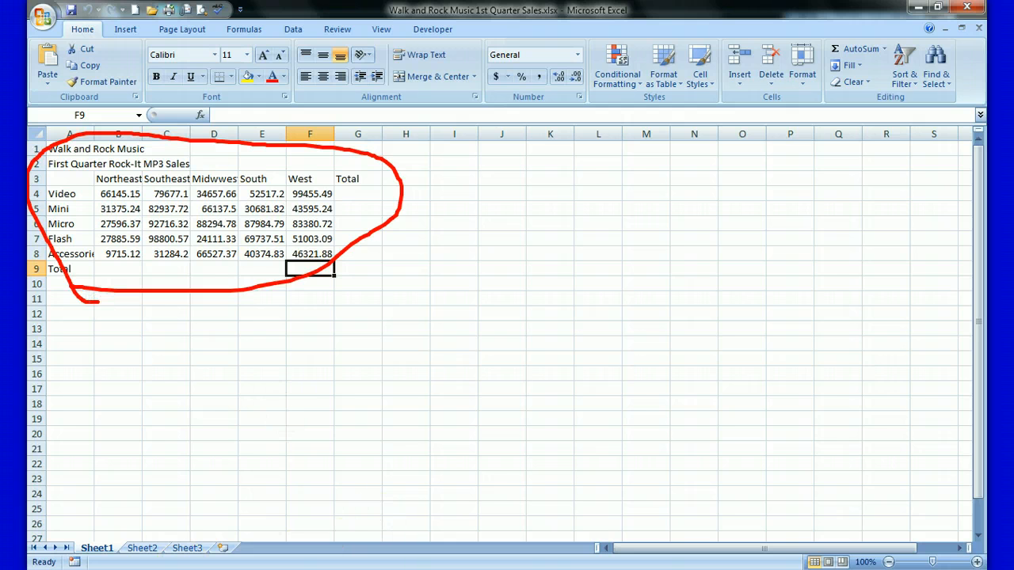
pyautogui.press('Escape')
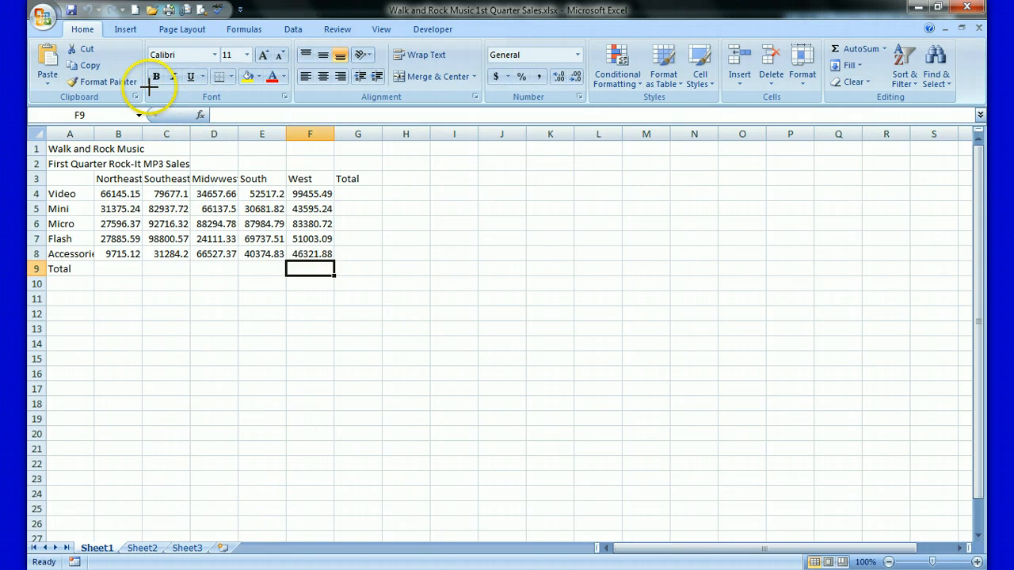
pyautogui.moveTo(149, 88); pyautogui.dragTo(209, 88)
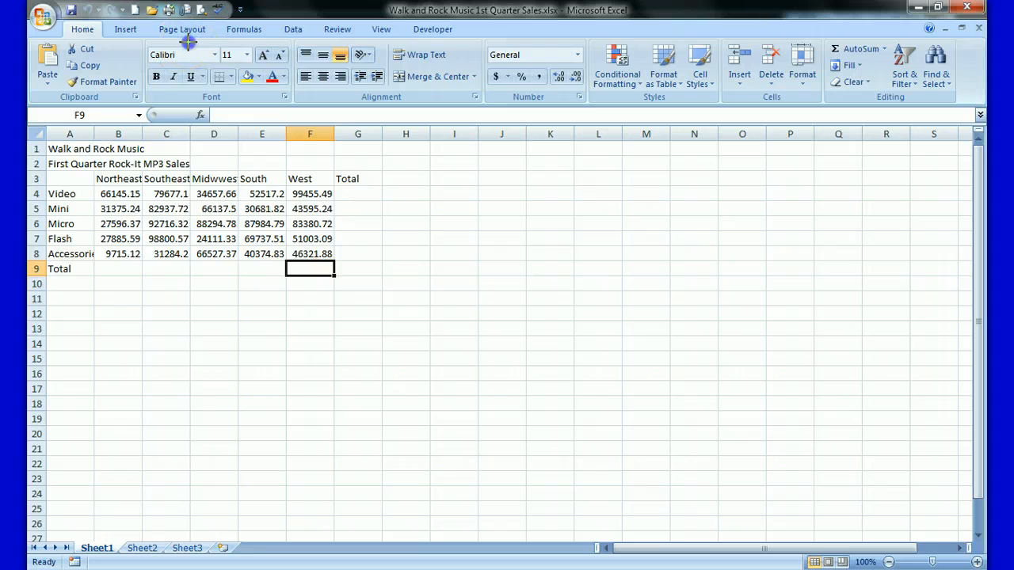
pyautogui.moveTo(190, 39)
pyautogui.mouseDown()
pyautogui.moveTo(150, 39)
pyautogui.moveTo(149, 58)
pyautogui.moveTo(191, 67)
pyautogui.moveTo(252, 59)
pyautogui.moveTo(224, 38)
pyautogui.moveTo(186, 38)
pyautogui.mouseUp()
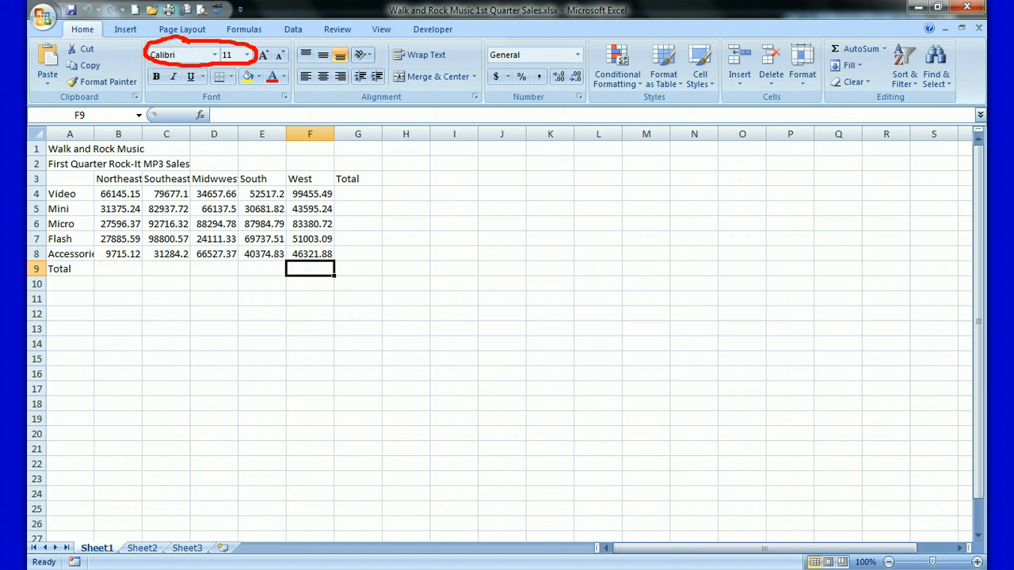
pyautogui.press('Escape')
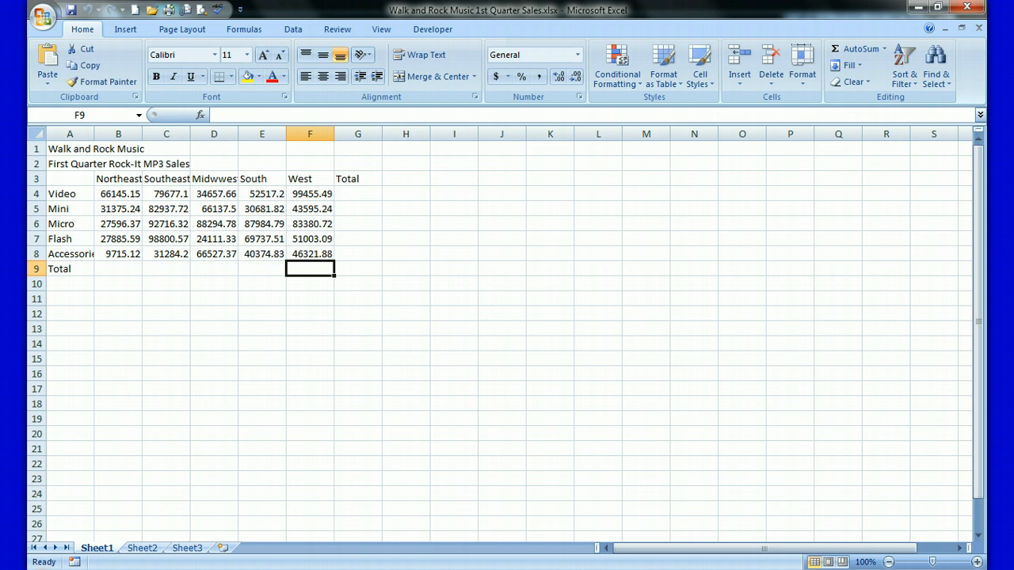
# - Switch to Adobe Reader and review pages 34 and 35 of Excel Chapter 1.pdf on fonts and changing a cell style
pyautogui.hotkey('alt', 'Tab')
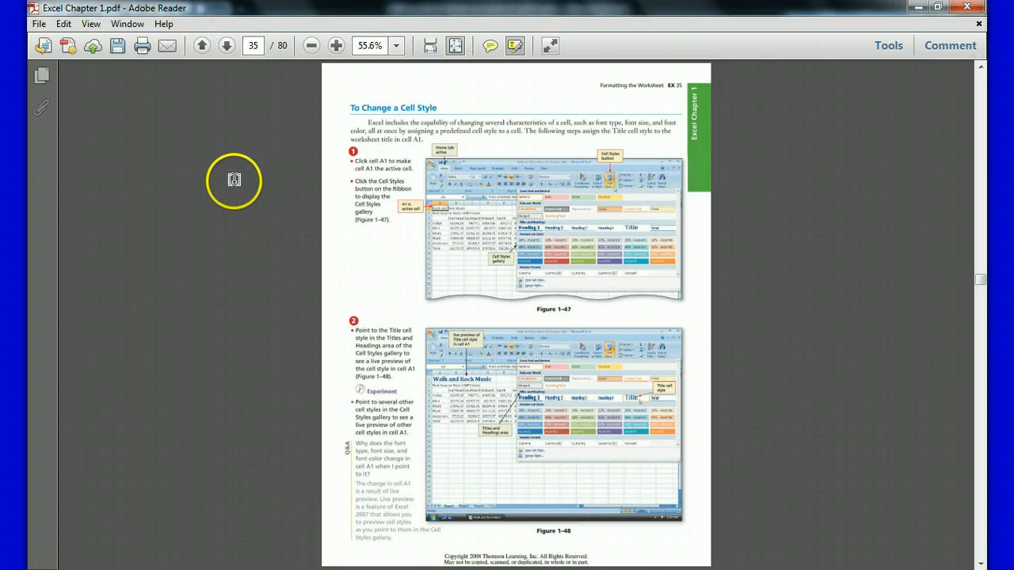
pyautogui.click(202, 45)
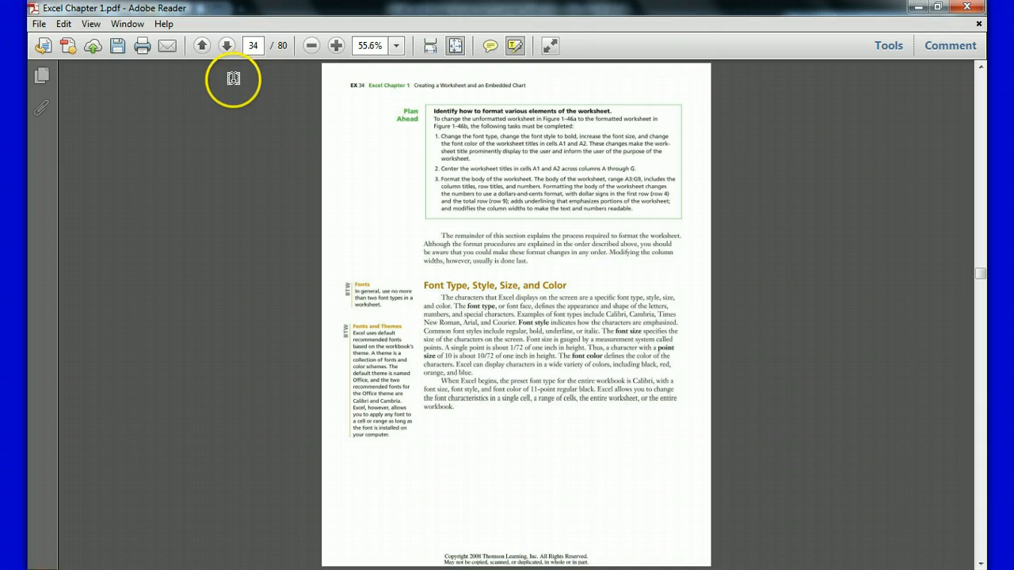
pyautogui.click(227, 46)
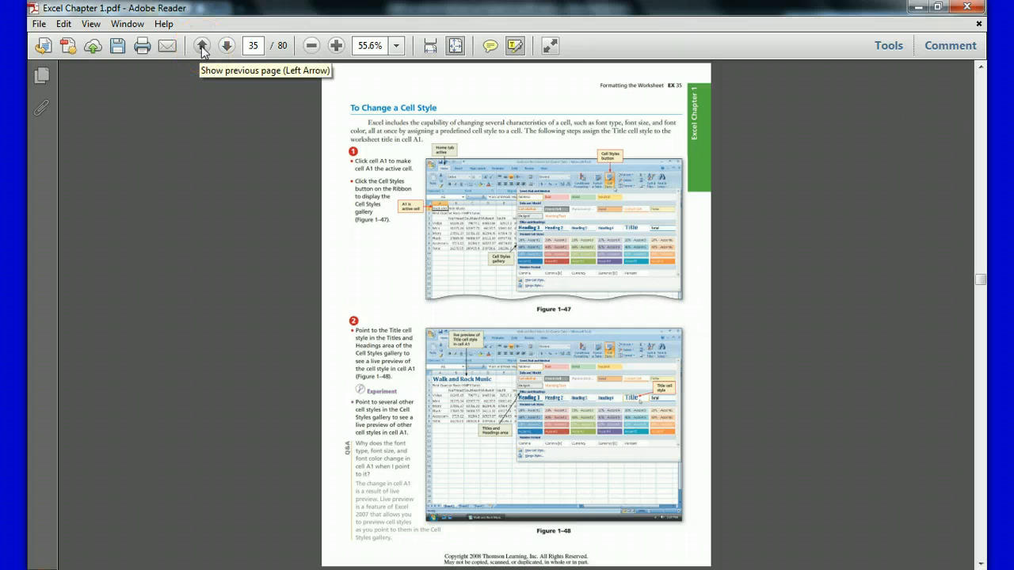
pyautogui.click(202, 48)
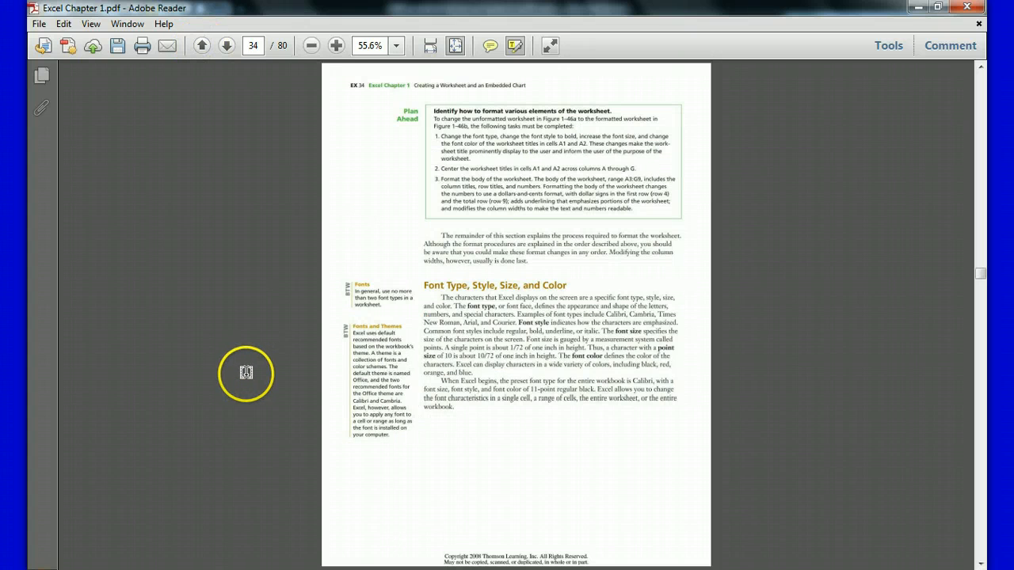
pyautogui.click(226, 46)
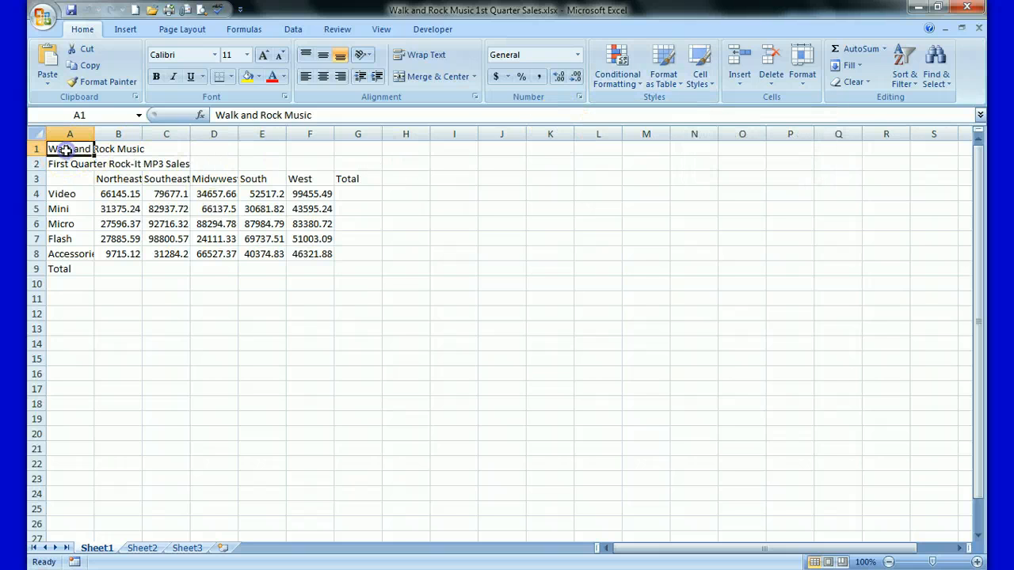
pyautogui.click(714, 87)
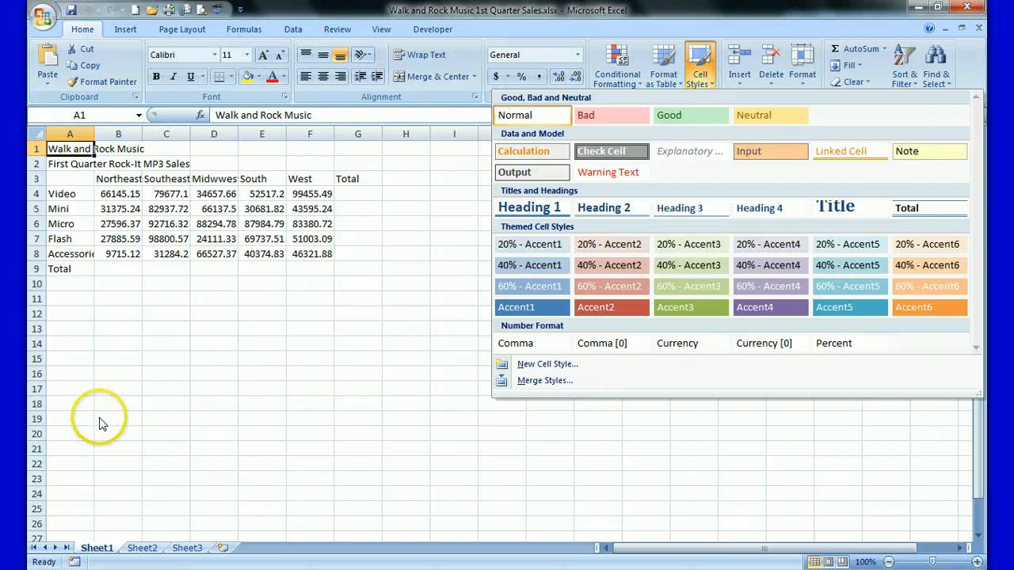
pyautogui.click(69, 515)
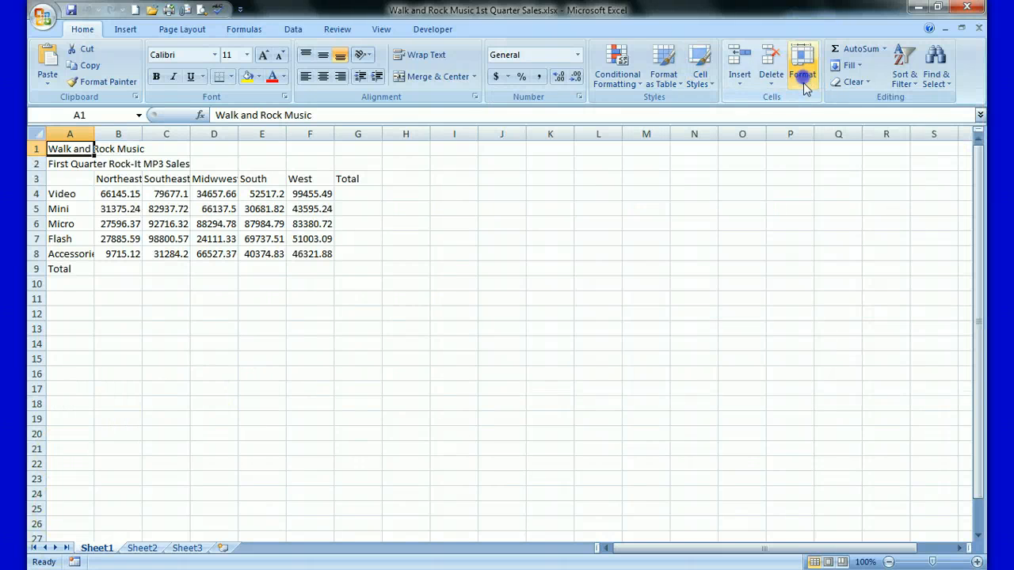
pyautogui.click(802, 78)
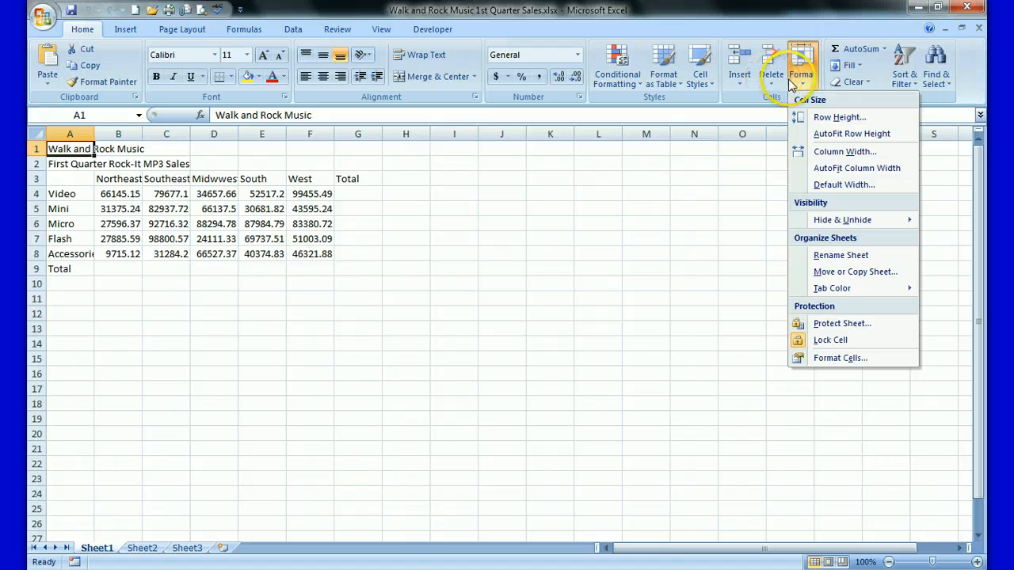
# - Apply the Heading 1 cell style to the worksheet title in cell A1
pyautogui.click(702, 83)
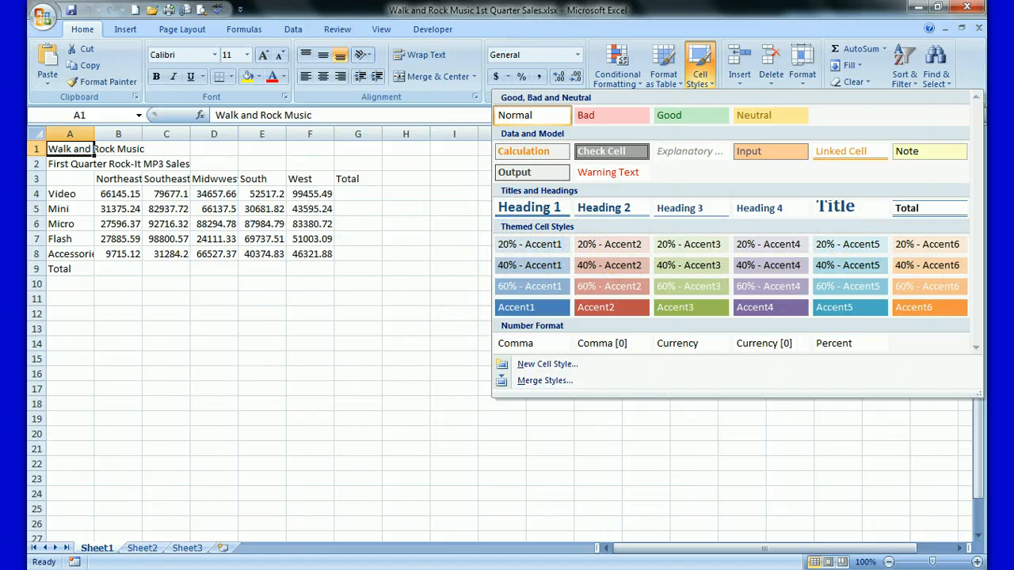
pyautogui.click(148, 422)
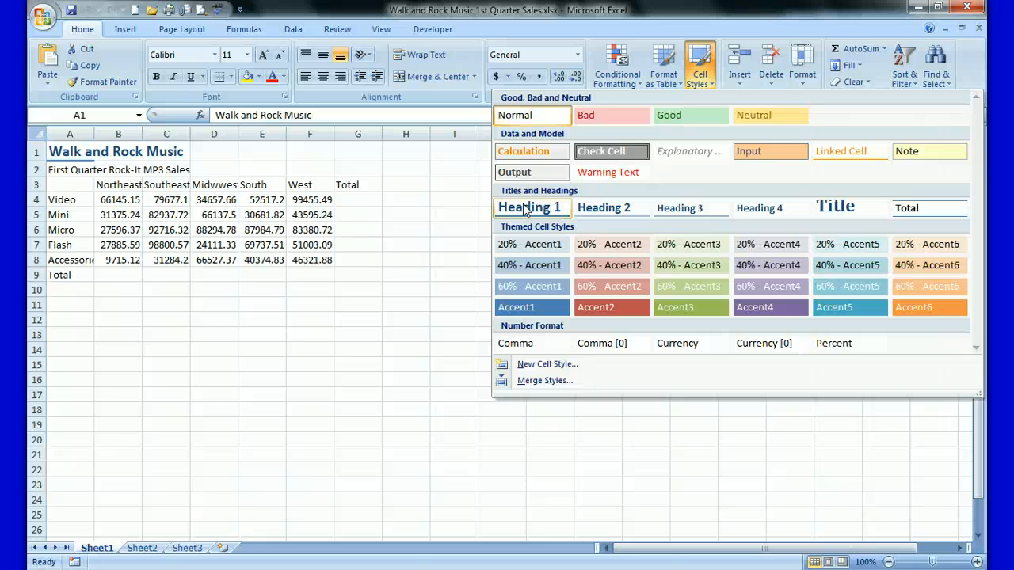
pyautogui.click(523, 208)
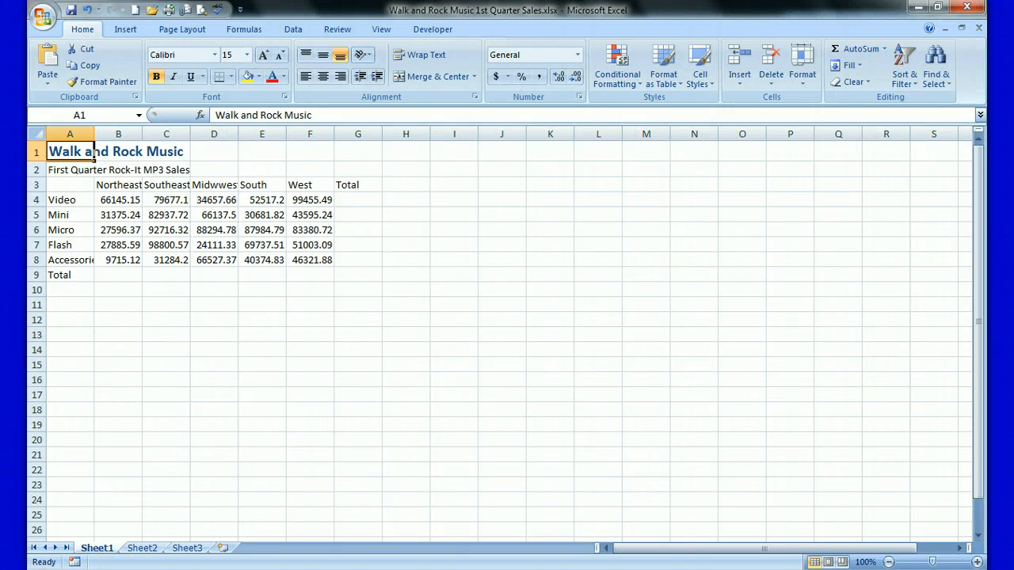
pyautogui.click(700, 76)
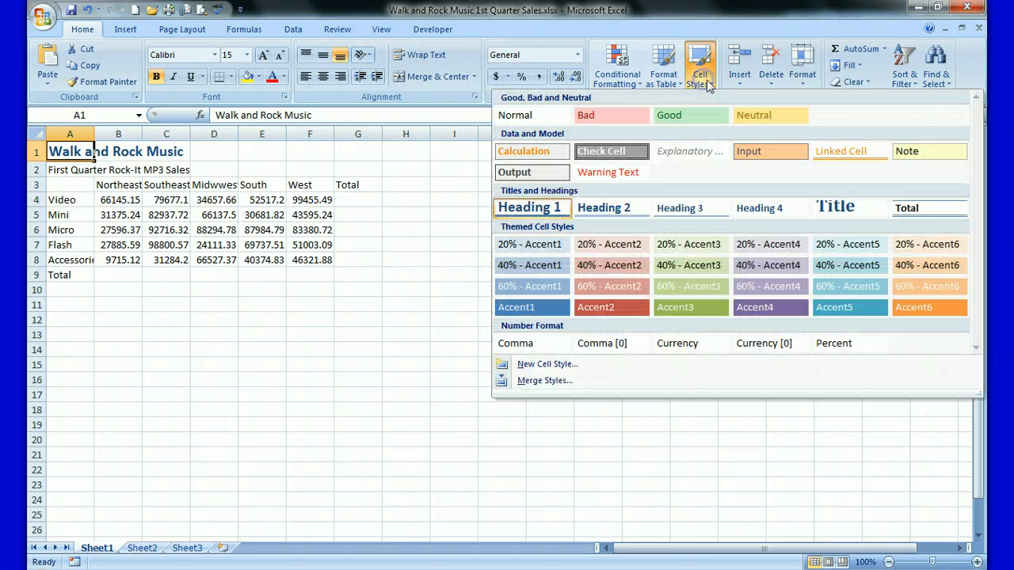
pyautogui.click(545, 211)
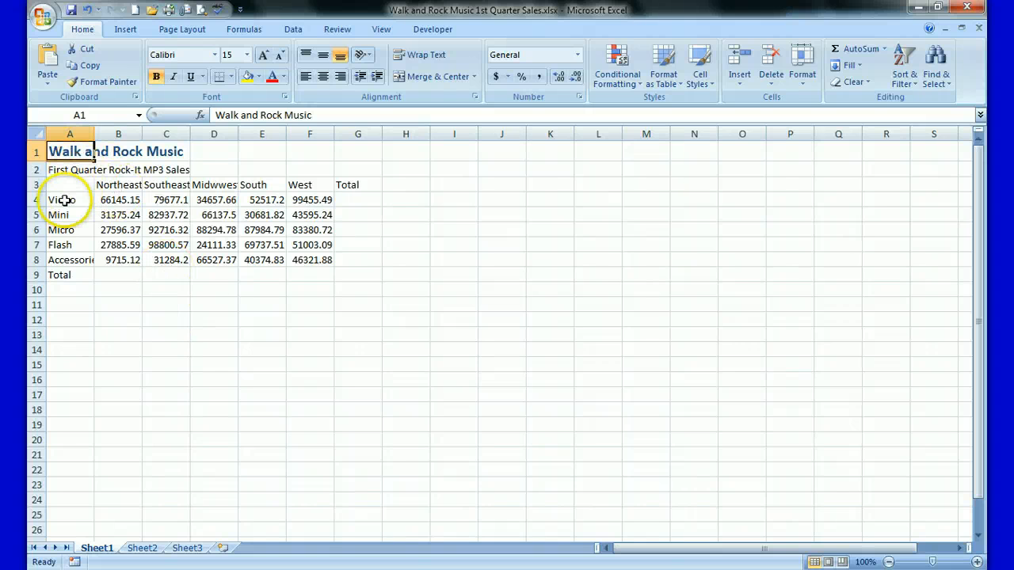
# - Change the font of the subtitle "First Quarter Rock-It MP3 Sales" in cell A2 to Cambria
pyautogui.click(70, 172)
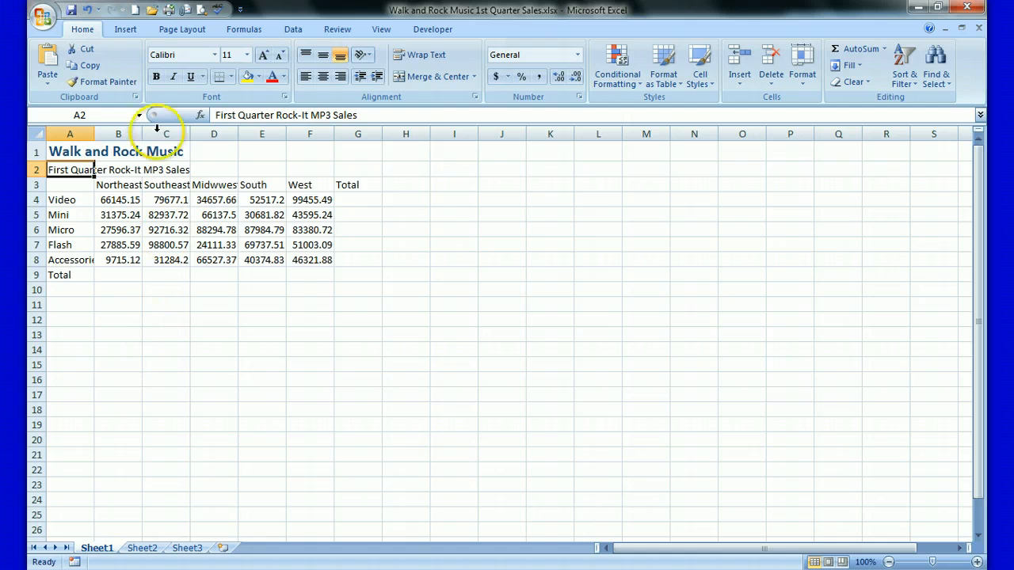
pyautogui.click(216, 57)
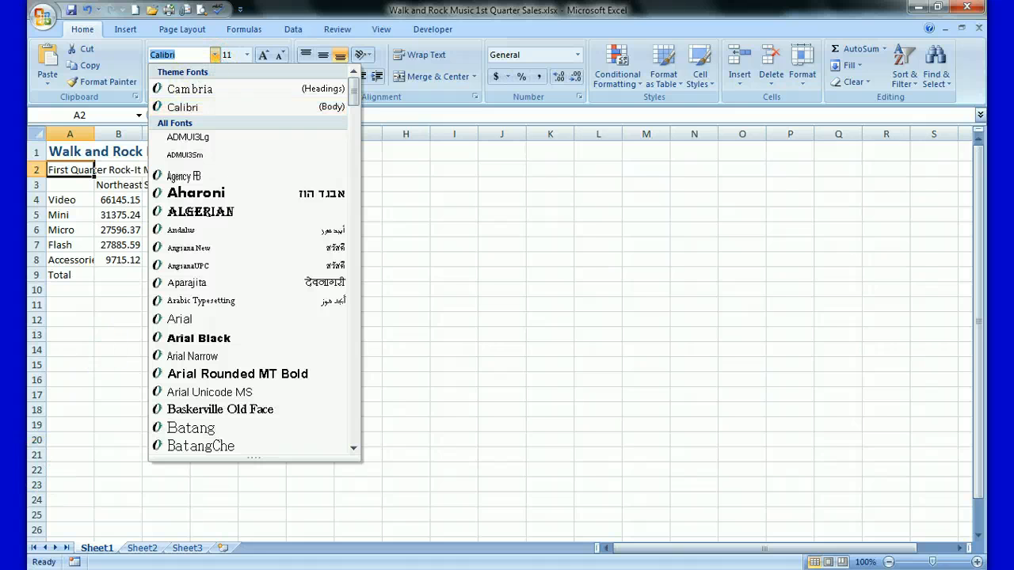
pyautogui.click(86, 493)
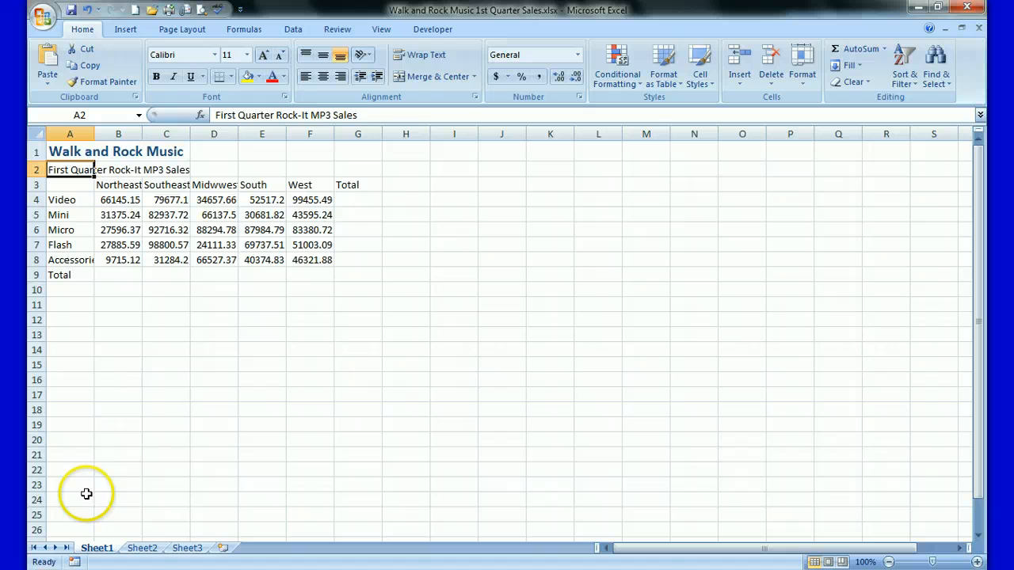
pyautogui.click(215, 55)
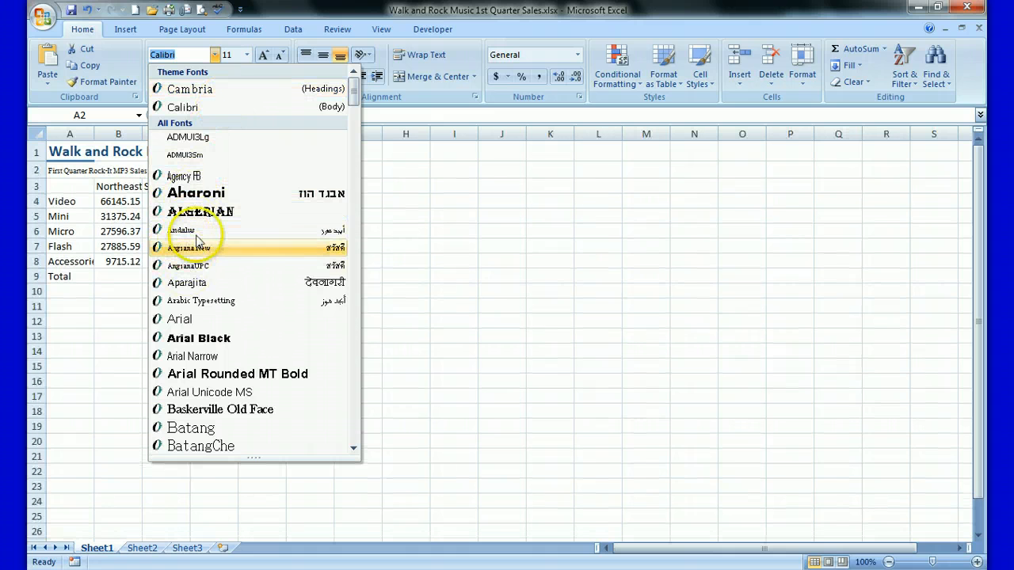
pyautogui.click(210, 93)
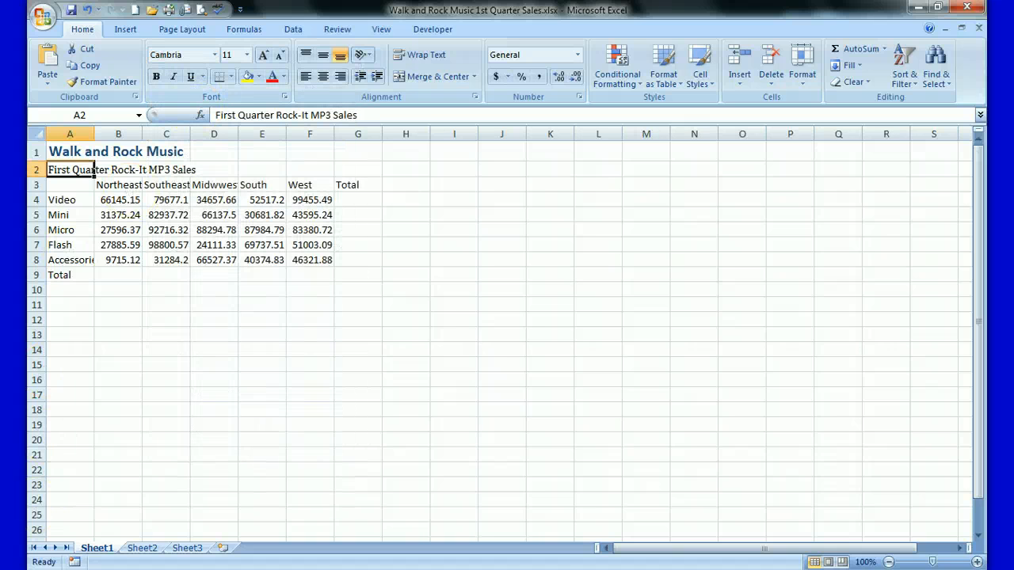
pyautogui.click(215, 56)
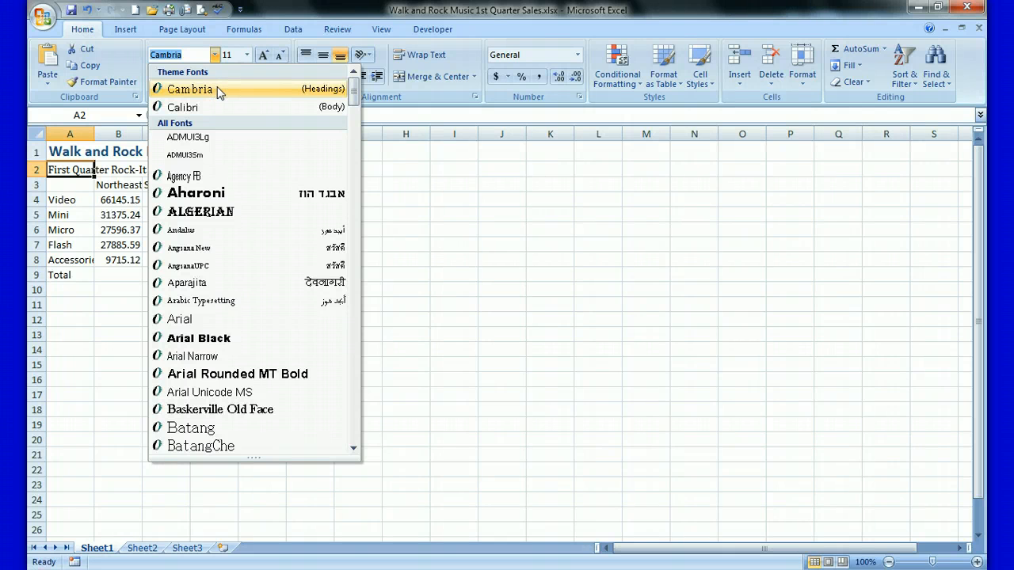
pyautogui.click(220, 93)
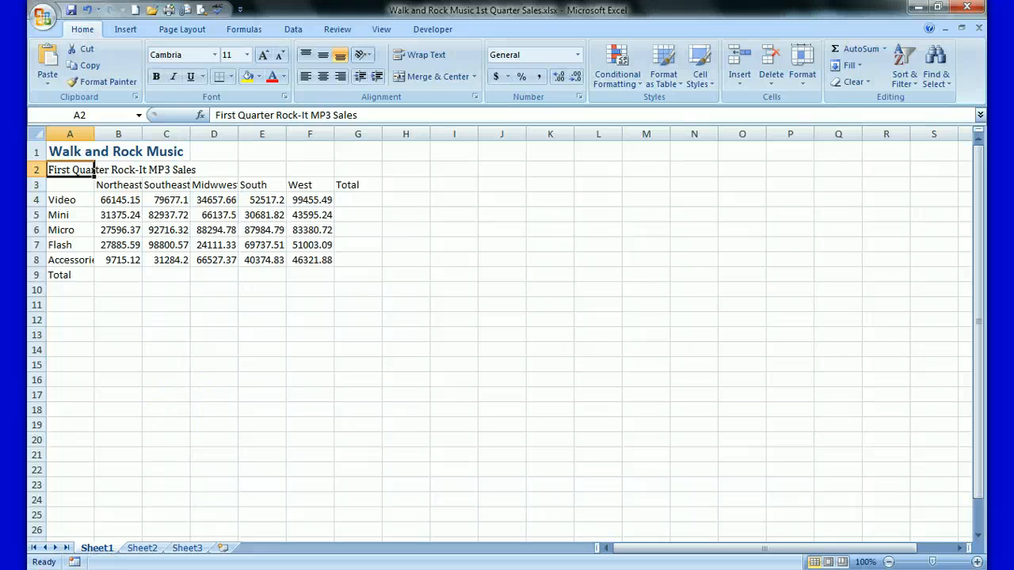
pyautogui.click(113, 351)
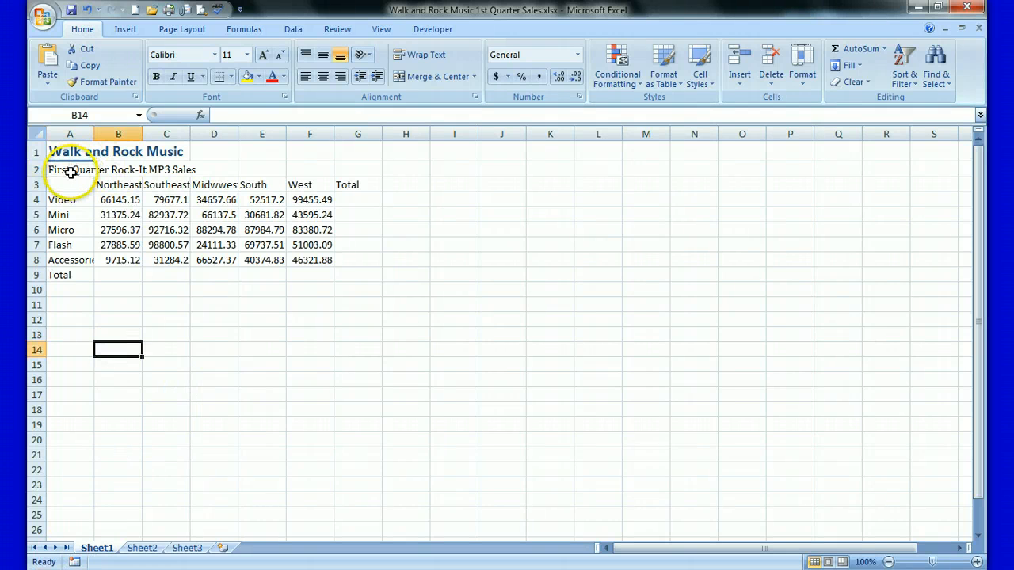
# - Make the subtitle in cell A2 bold, toggling the bold formatting off and on again
pyautogui.click(69, 171)
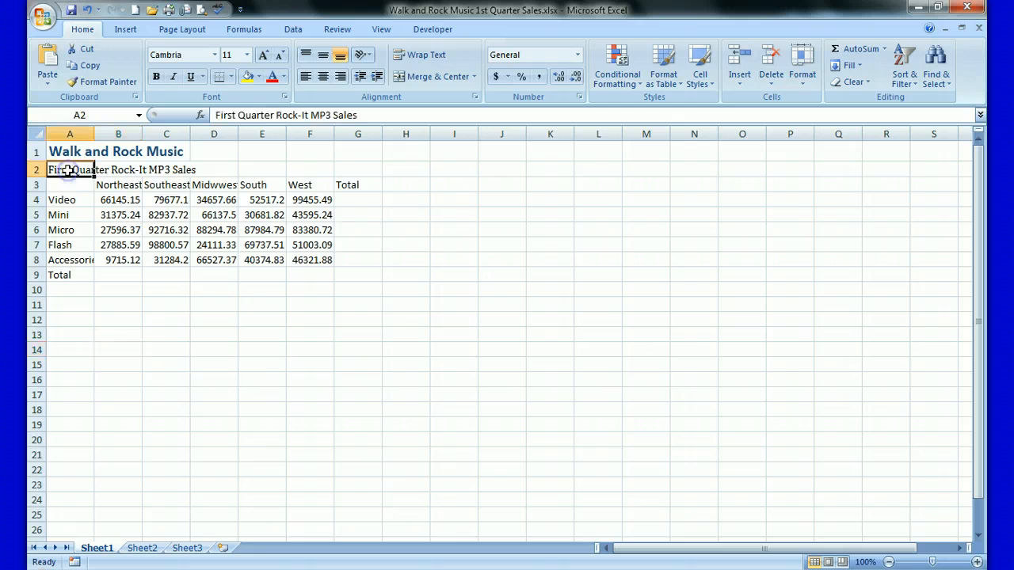
pyautogui.click(156, 77)
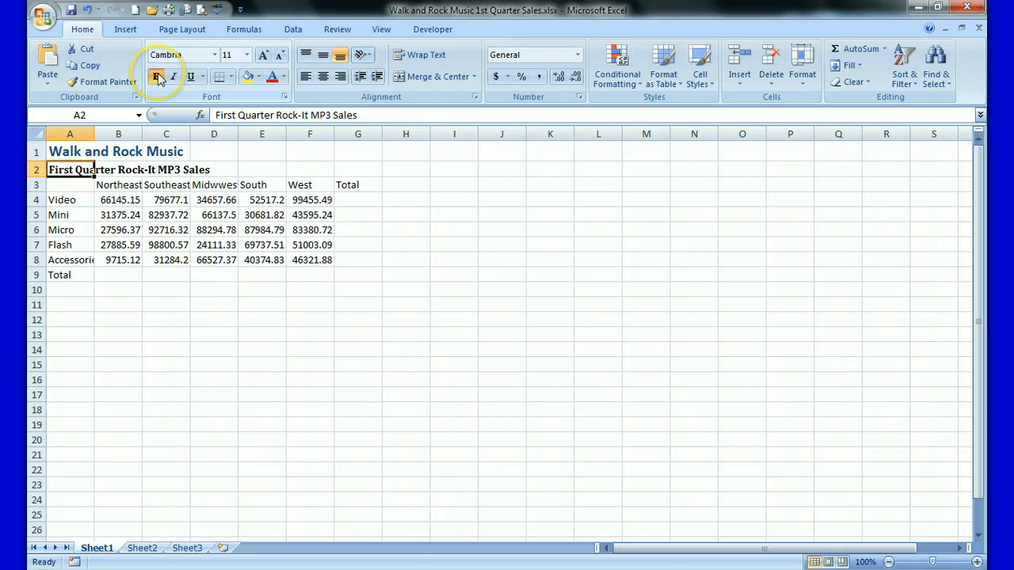
pyautogui.click(158, 77)
pyautogui.click(158, 77)
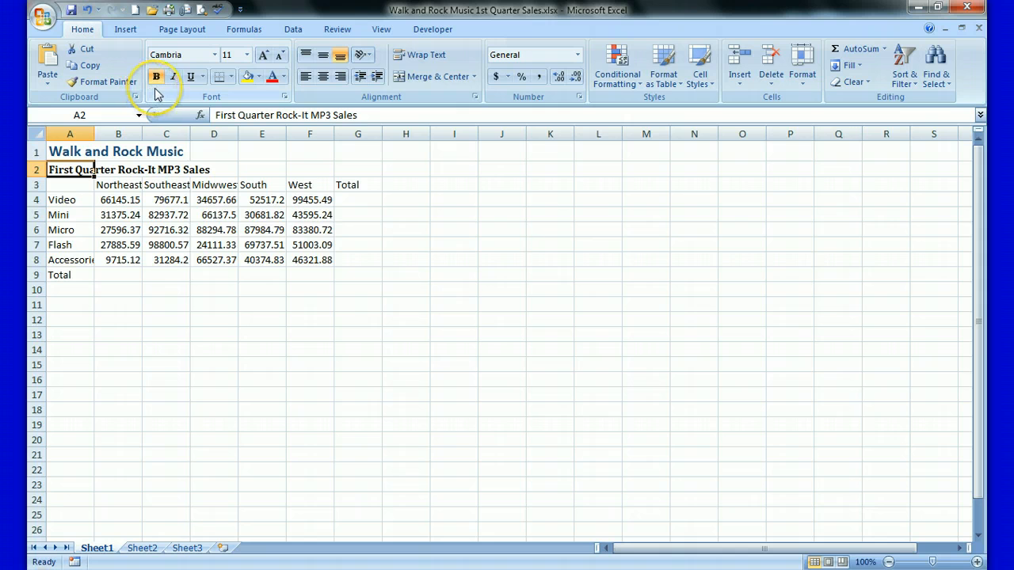
pyautogui.click(155, 76)
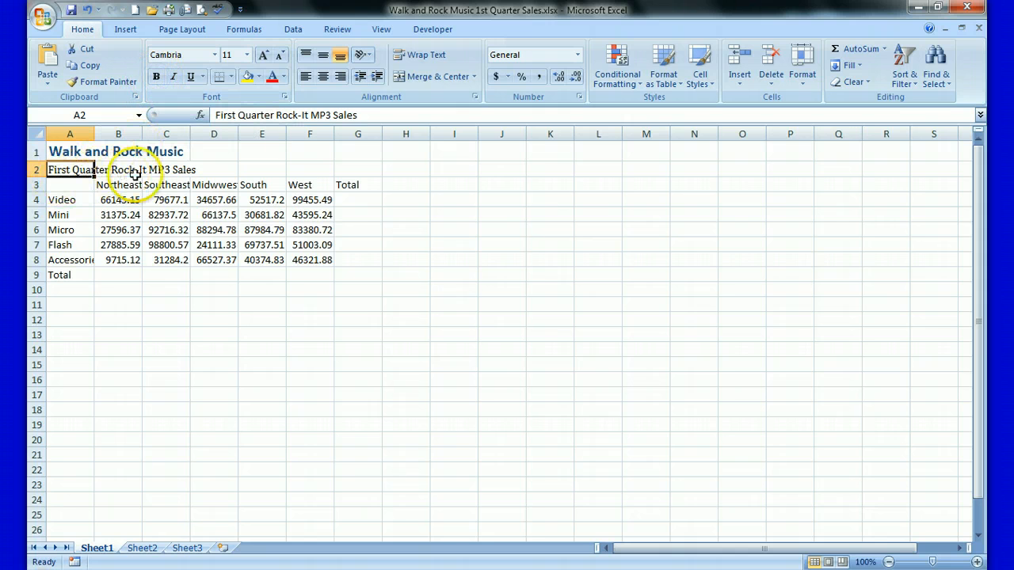
pyautogui.click(155, 77)
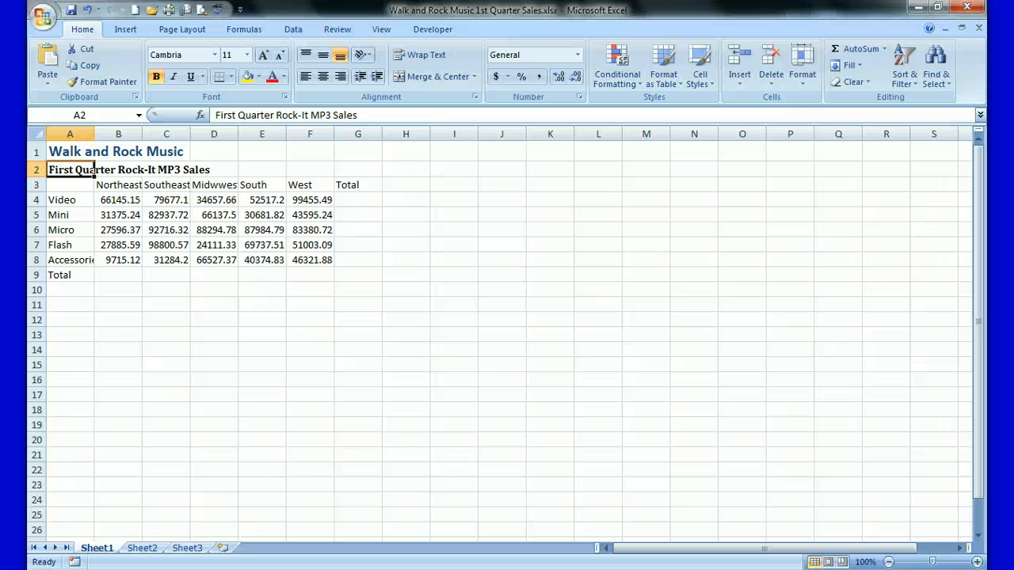
pyautogui.click(217, 425)
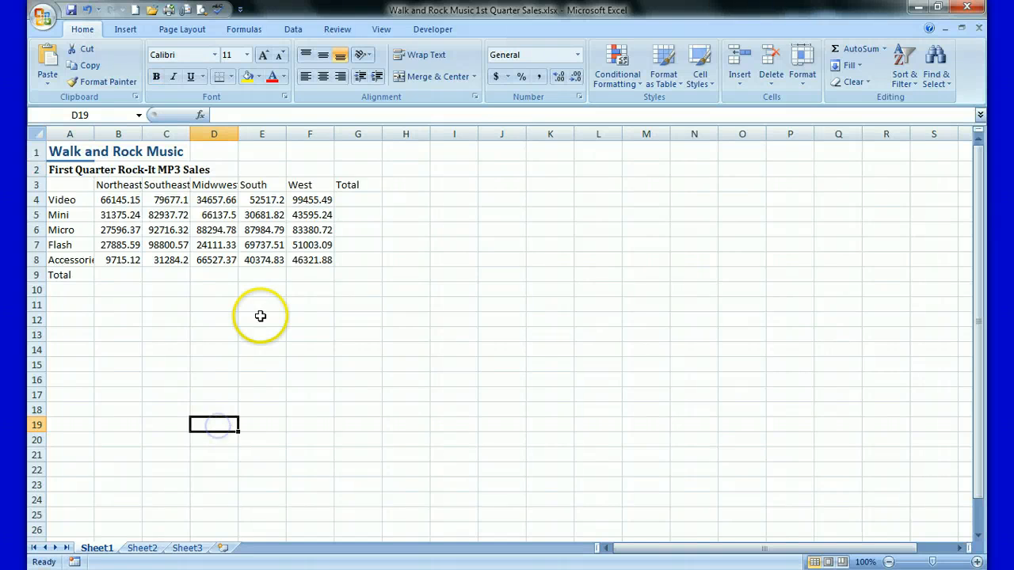
# - Try font size 20 on the subtitle in cell A2 and settle on size 14
pyautogui.click(65, 169)
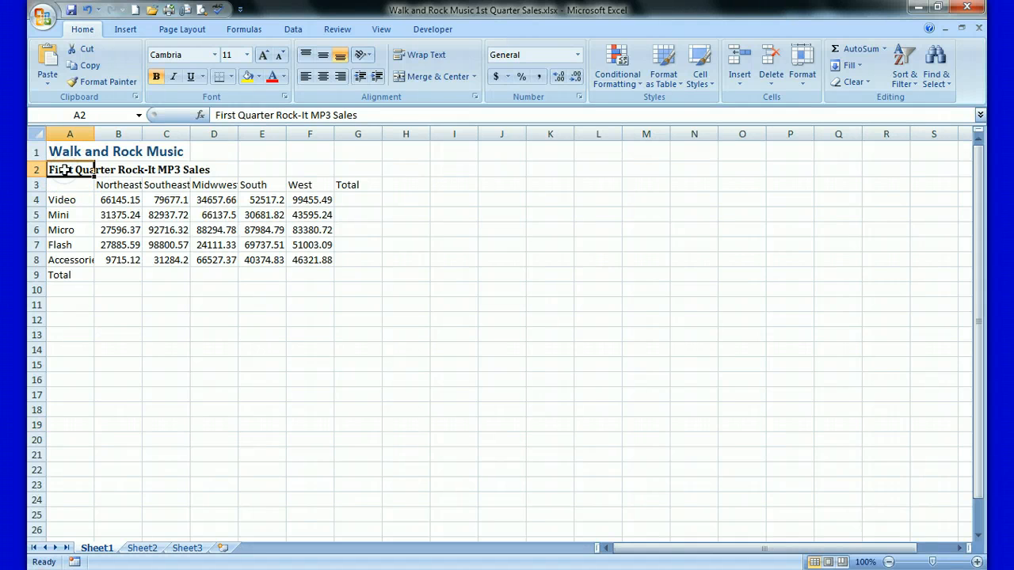
pyautogui.click(248, 55)
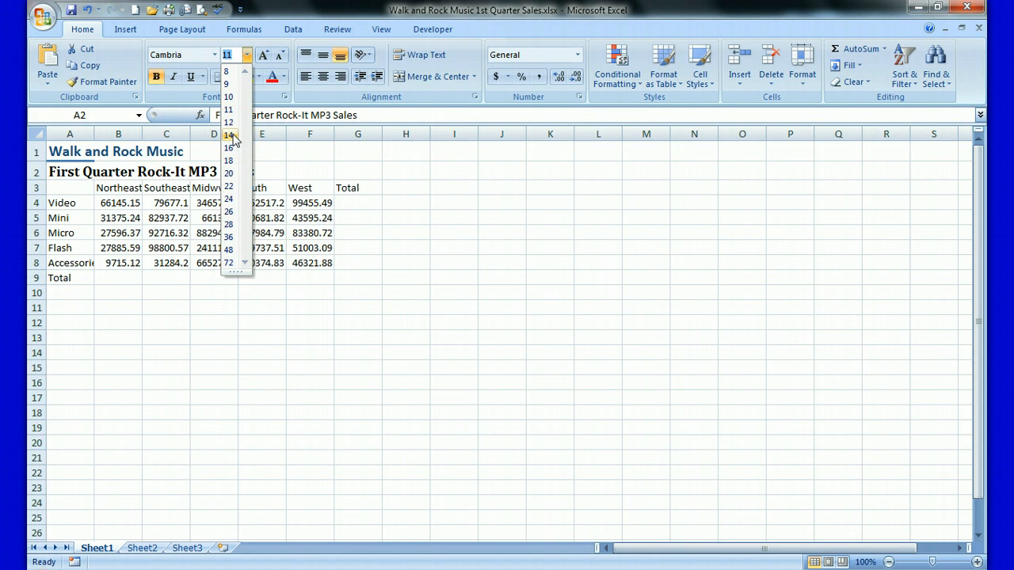
pyautogui.click(228, 173)
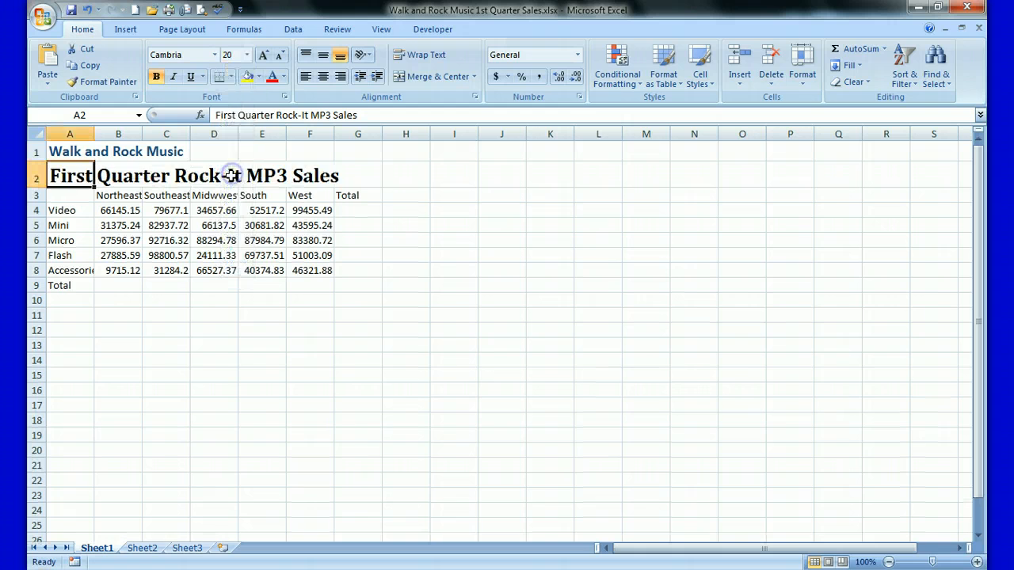
pyautogui.click(248, 55)
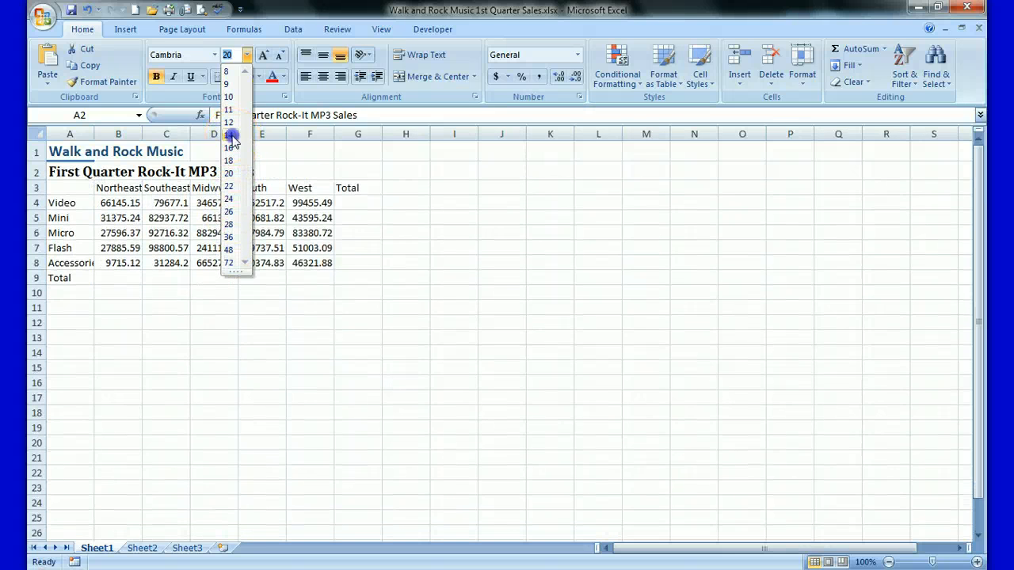
pyautogui.click(229, 136)
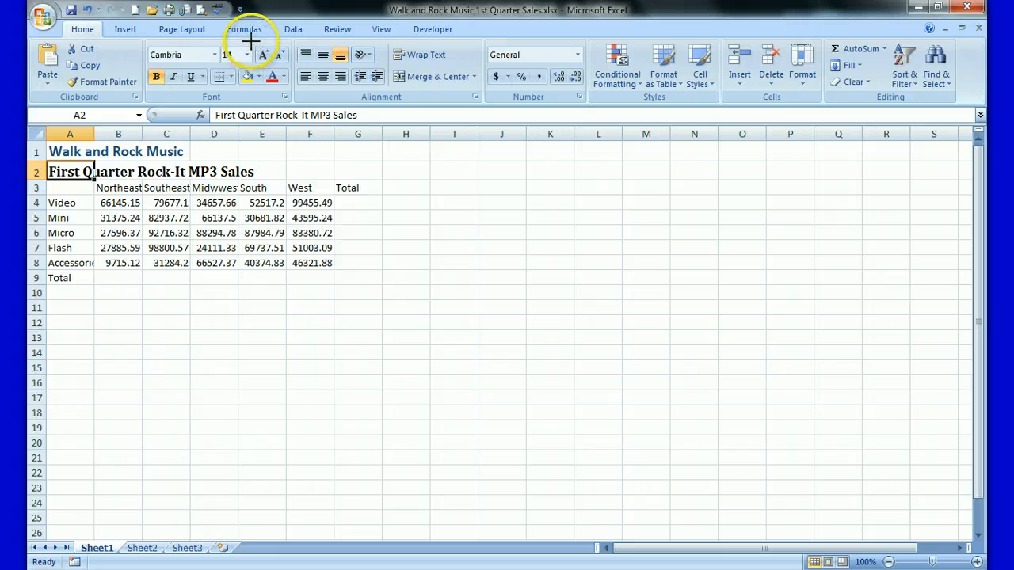
pyautogui.moveTo(252, 42)
pyautogui.mouseDown()
pyautogui.moveTo(220, 42)
pyautogui.moveTo(259, 76)
pyautogui.moveTo(255, 53)
pyautogui.mouseUp()
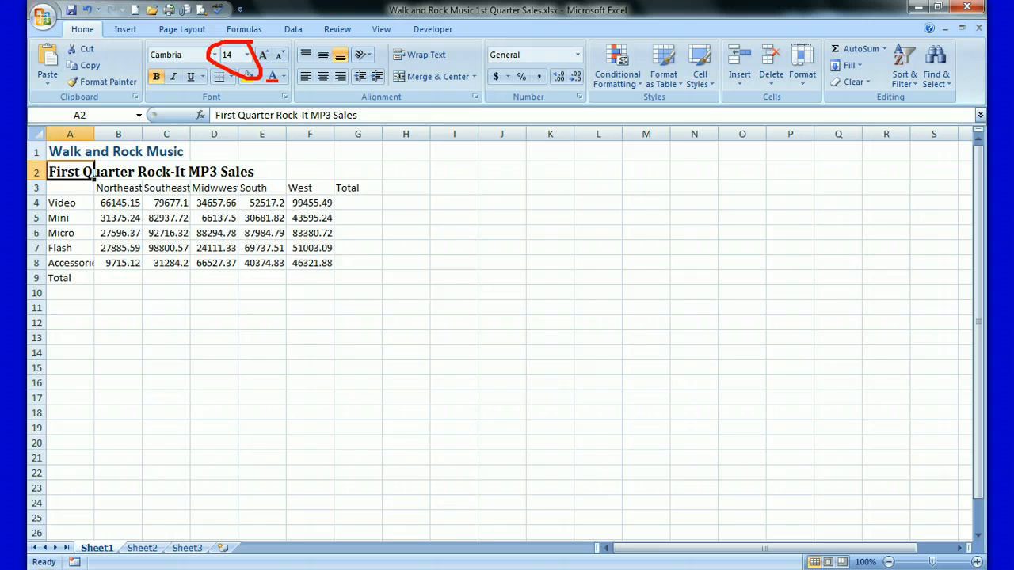
pyautogui.press('Escape')
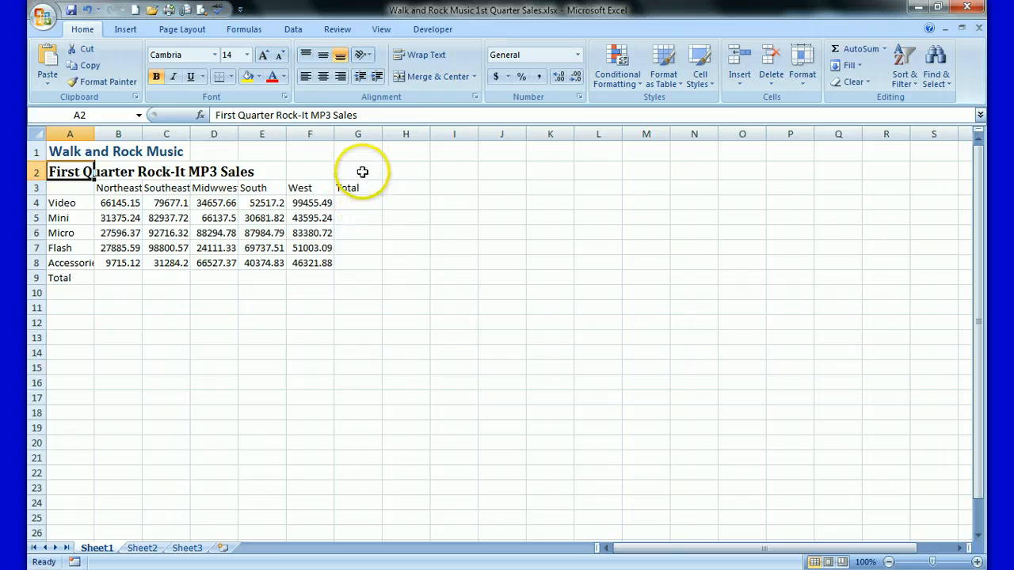
# - Change the font color of the subtitle in cell A2 to the dark blue theme color that matches the title
pyautogui.click(284, 77)
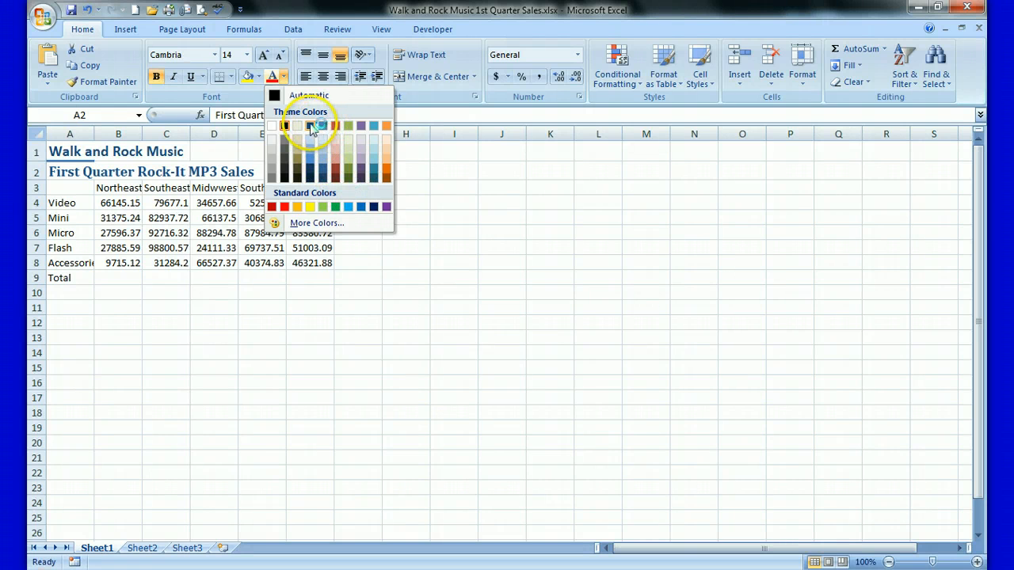
pyautogui.click(314, 126)
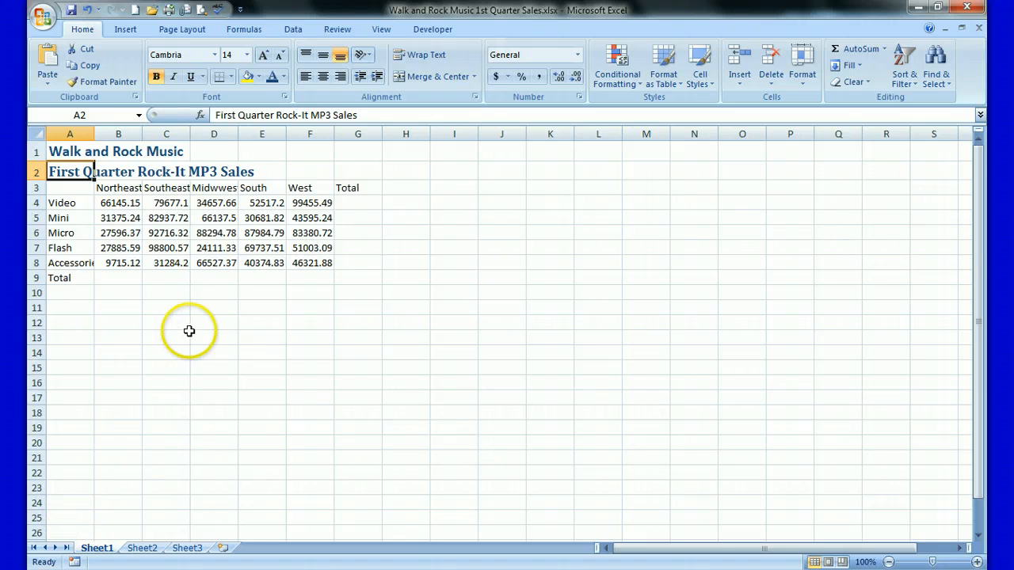
pyautogui.click(285, 77)
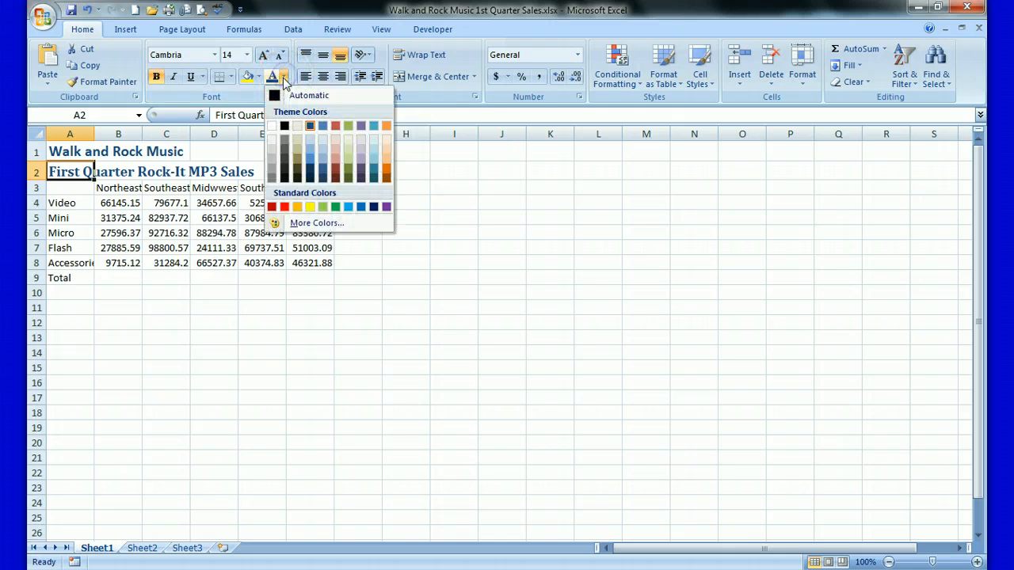
pyautogui.click(312, 128)
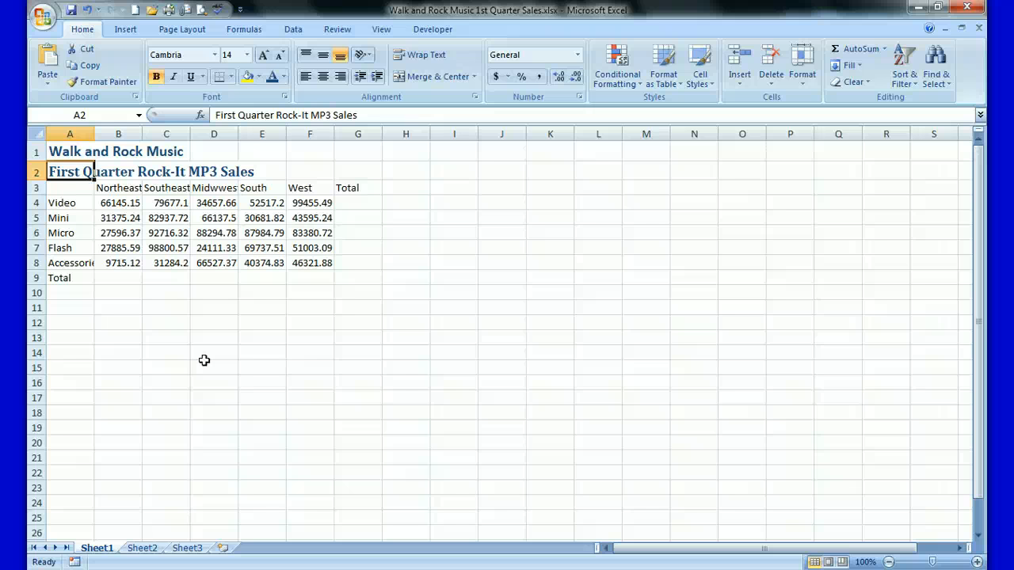
# - Merge and center the worksheet title "Walk and Rock Music" across cells A1:G1
pyautogui.click(99, 546)
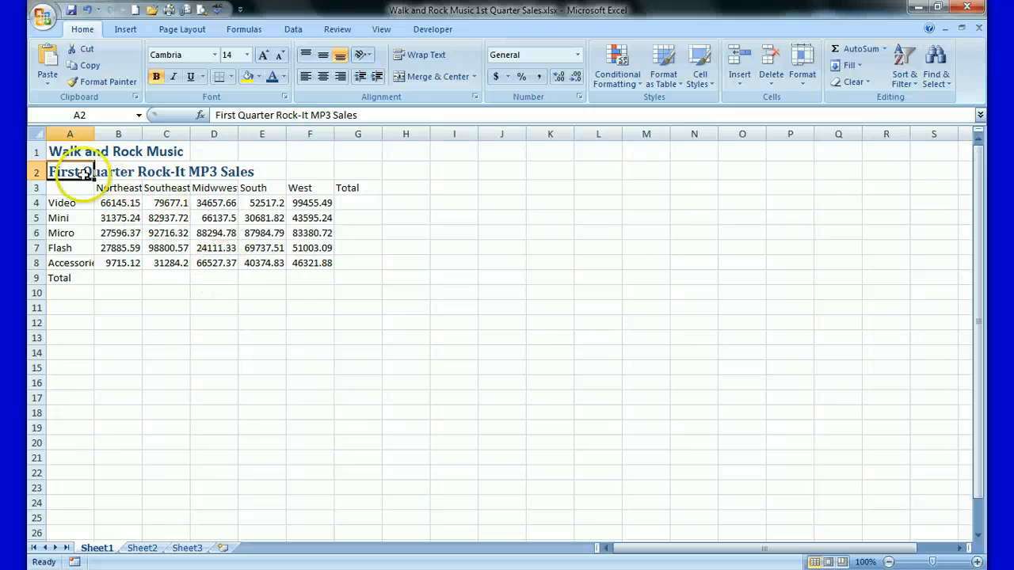
pyautogui.moveTo(59, 169); pyautogui.dragTo(345, 173)
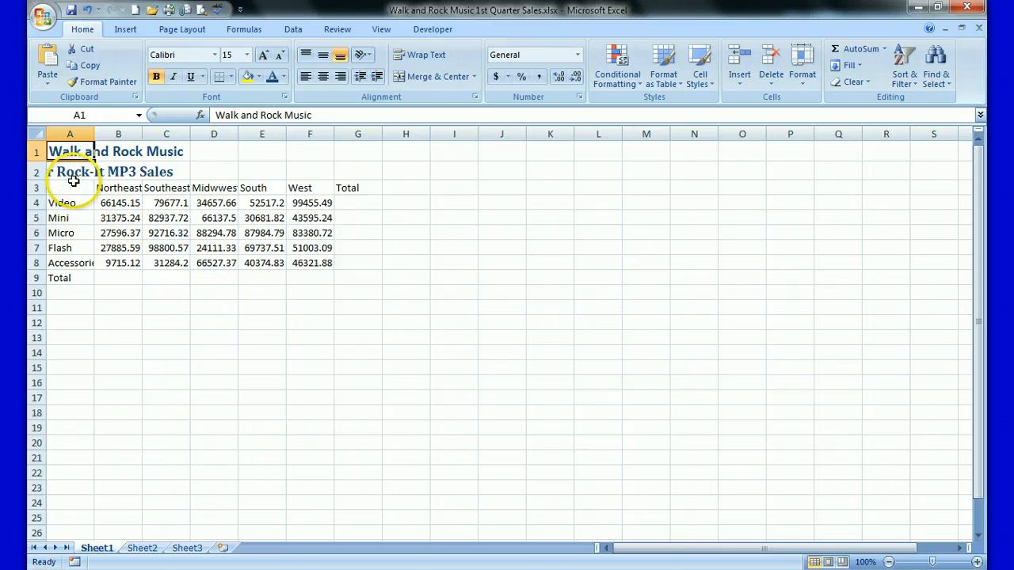
pyautogui.moveTo(71, 150); pyautogui.dragTo(345, 151)
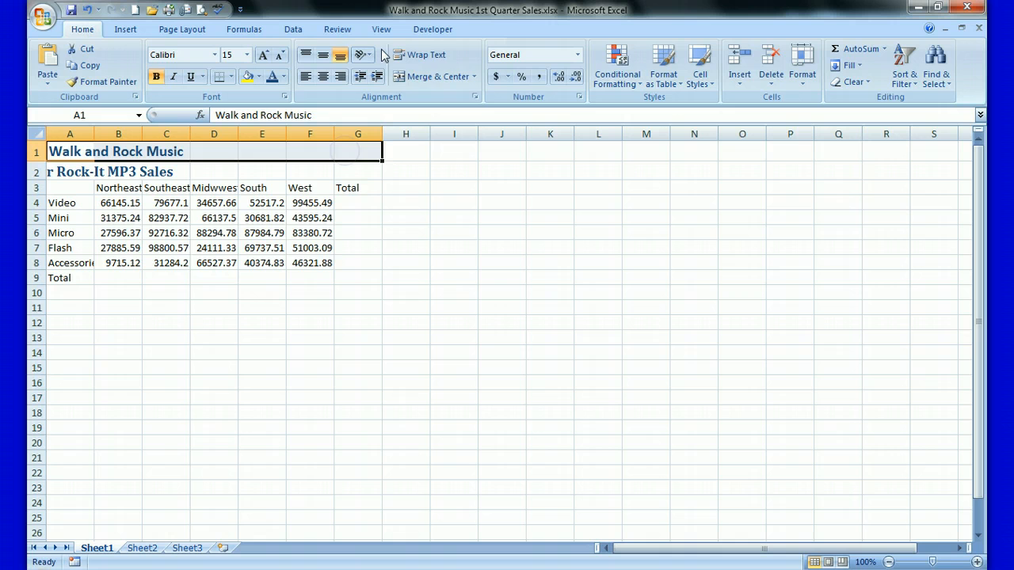
pyautogui.click(420, 78)
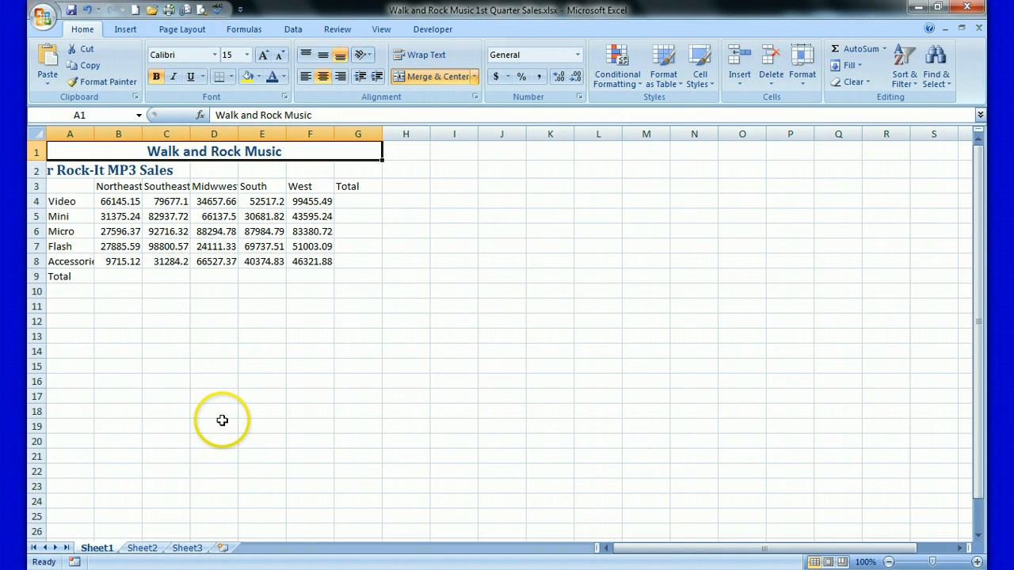
# - Merge and center the subtitle "First Quarter Rock-It MP3 Sales" across cells A2:G2
pyautogui.click(55, 170)
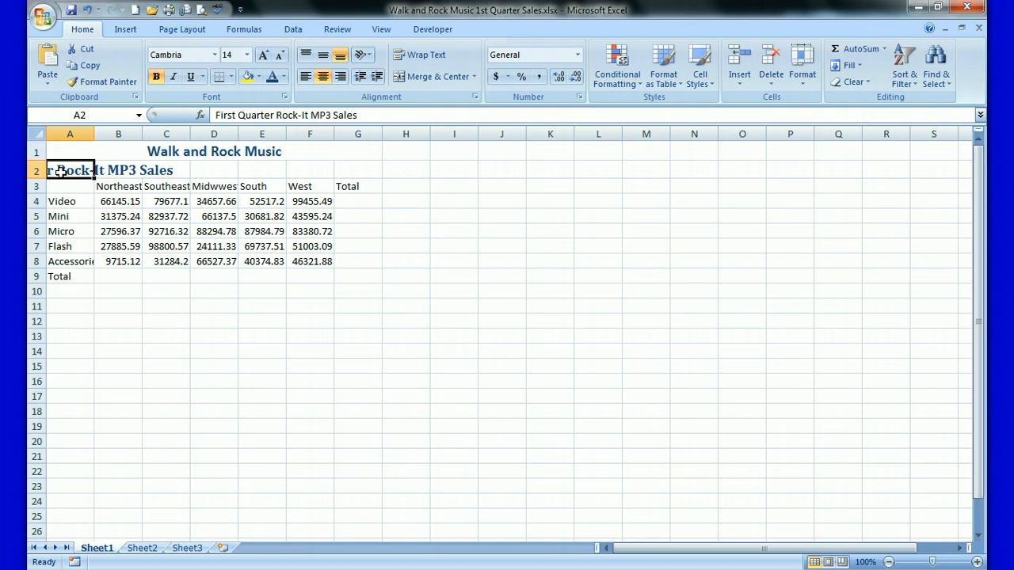
pyautogui.moveTo(60, 171); pyautogui.dragTo(353, 171)
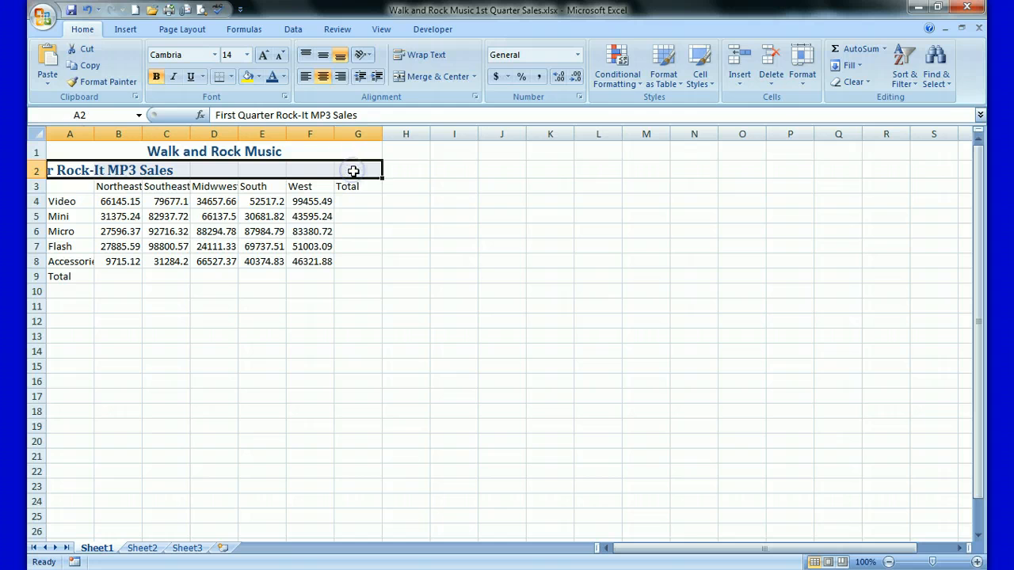
pyautogui.click(426, 79)
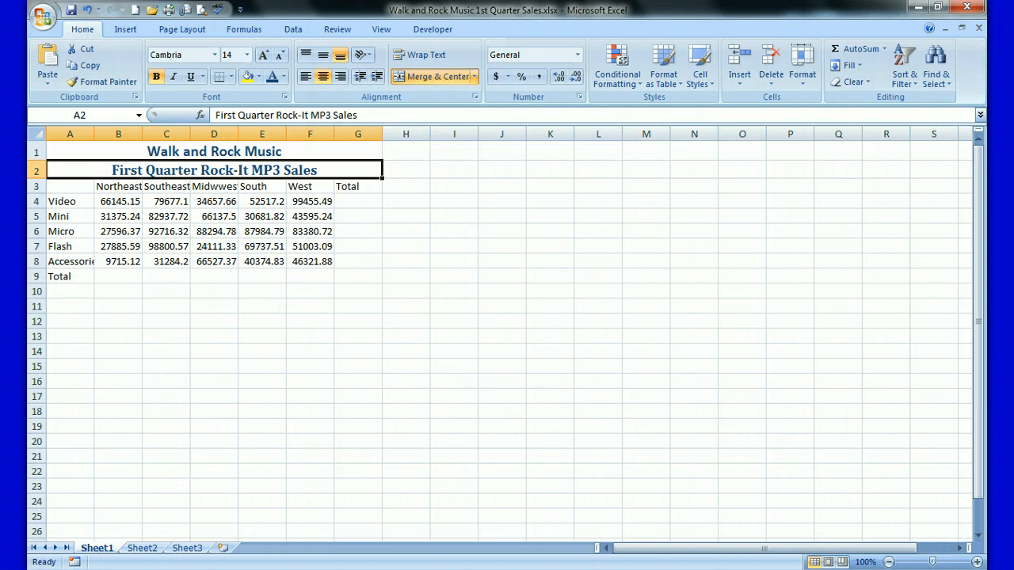
# - Unmerge the subtitle cells A2:G2 and merge and center them again, repeating the toggle
pyautogui.click(475, 76)
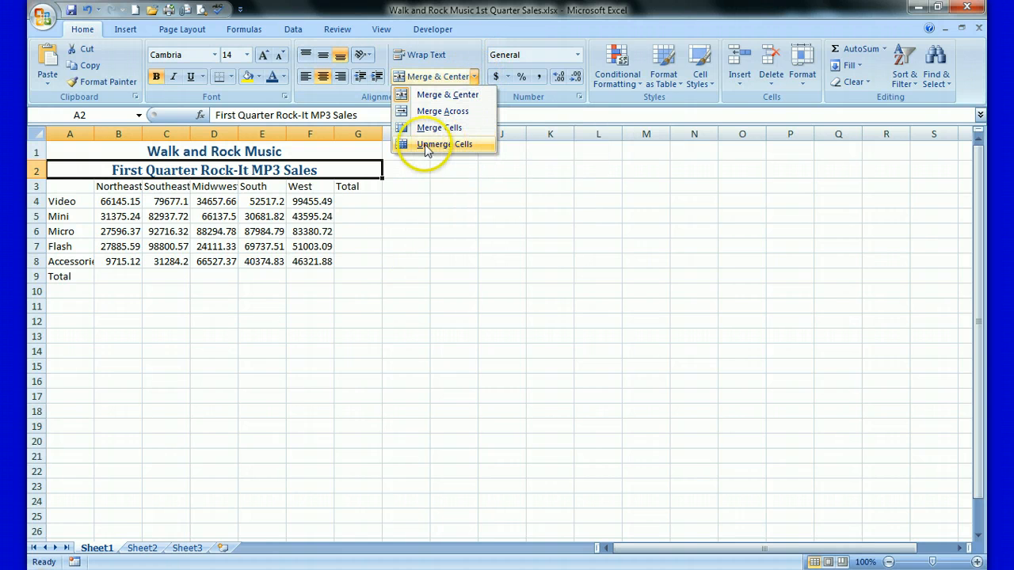
pyautogui.click(464, 144)
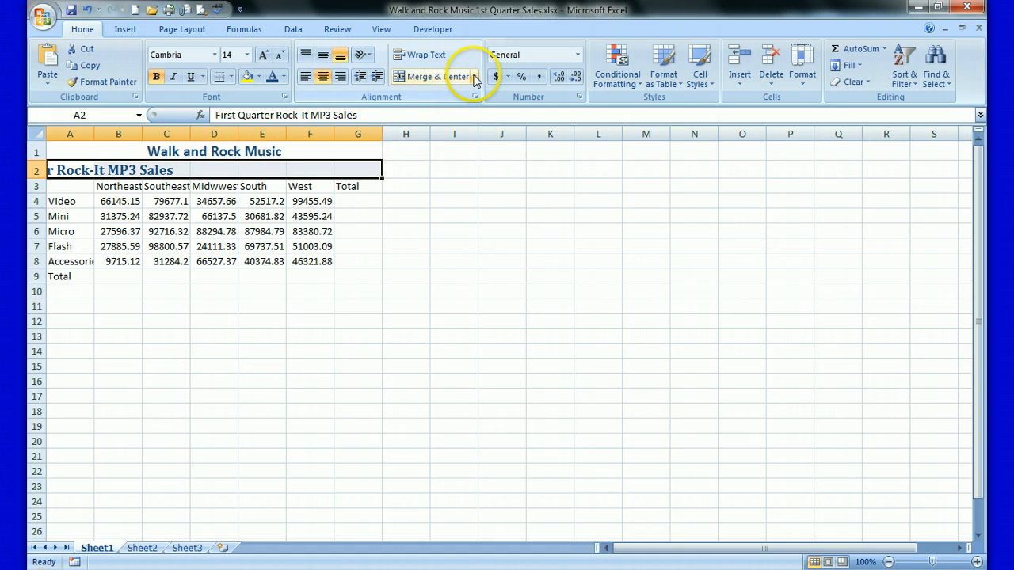
pyautogui.click(427, 76)
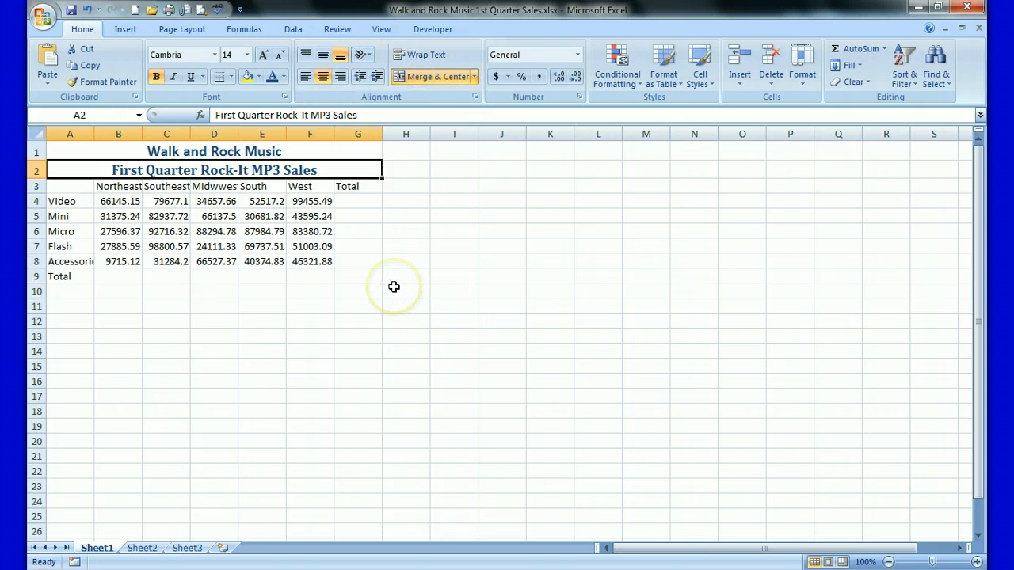
pyautogui.click(475, 77)
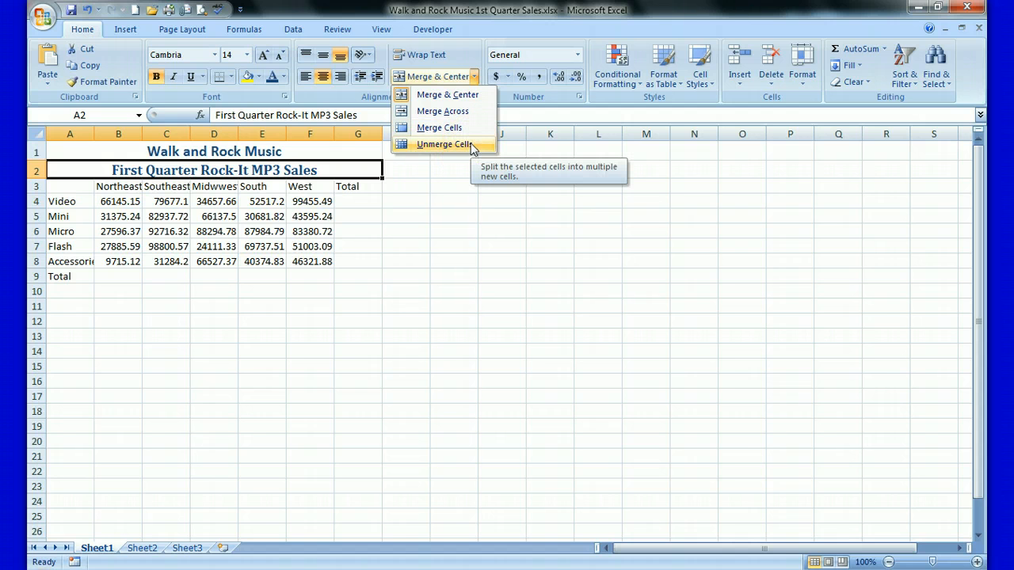
pyautogui.click(434, 76)
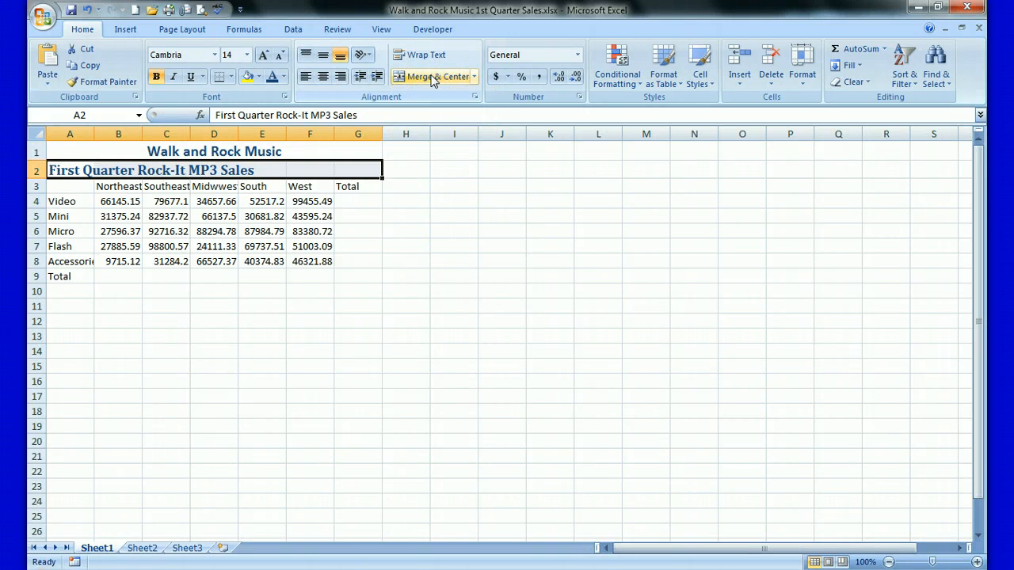
pyautogui.click(434, 77)
pyautogui.click(433, 77)
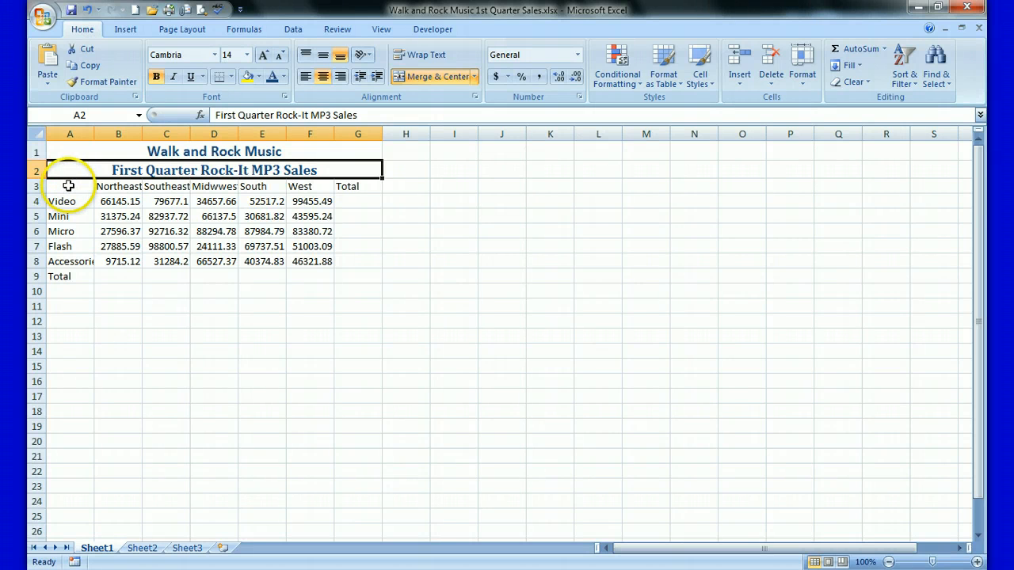
# - Apply the Heading 3 cell style to the column headings in cells A3:G3
pyautogui.moveTo(68, 186); pyautogui.dragTo(358, 192)
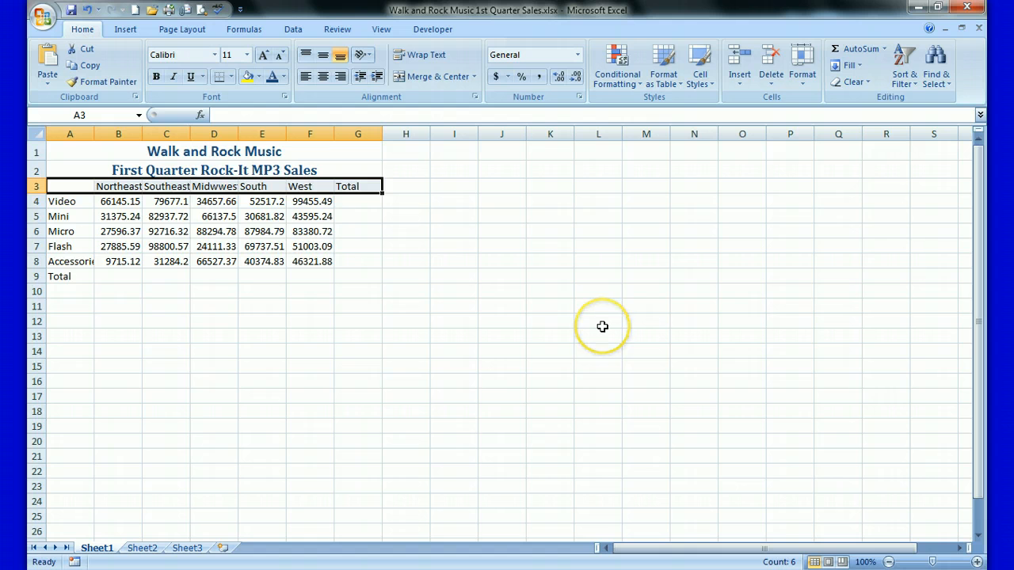
pyautogui.click(710, 88)
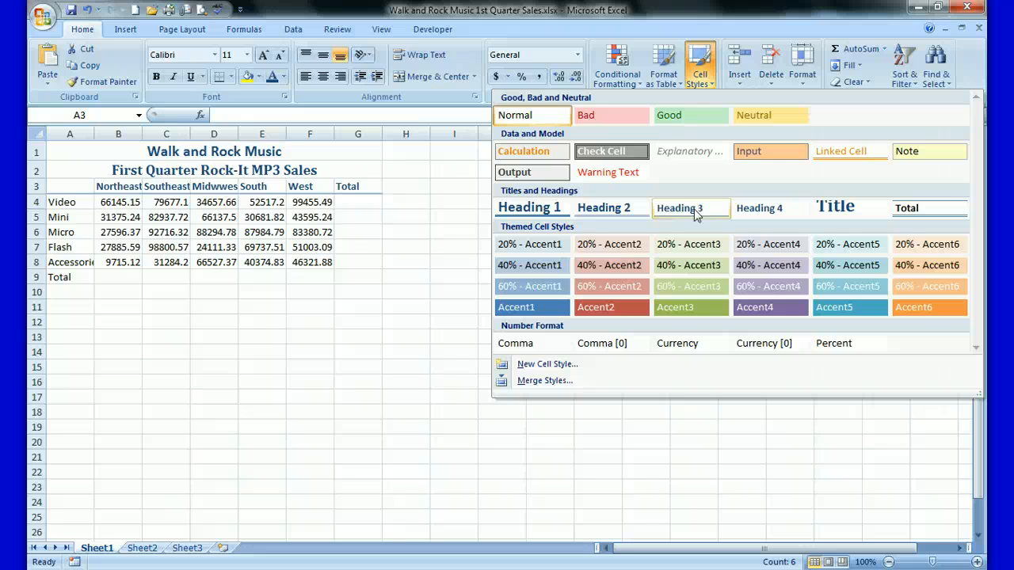
pyautogui.click(693, 210)
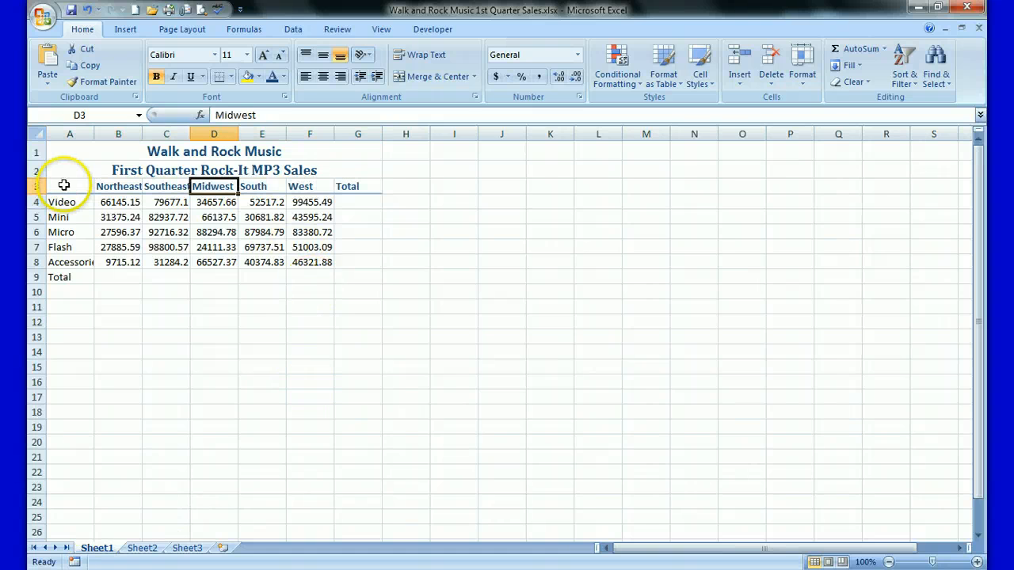
# - Select the column headings A3:G3 and review the Heading 3 option among the cell styles
pyautogui.moveTo(64, 185); pyautogui.dragTo(343, 188)
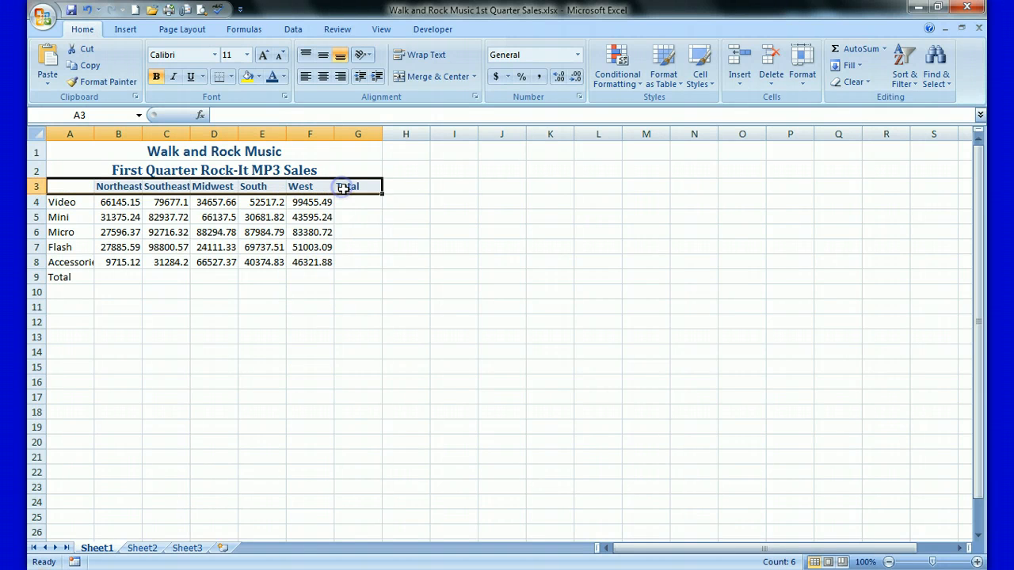
pyautogui.click(709, 86)
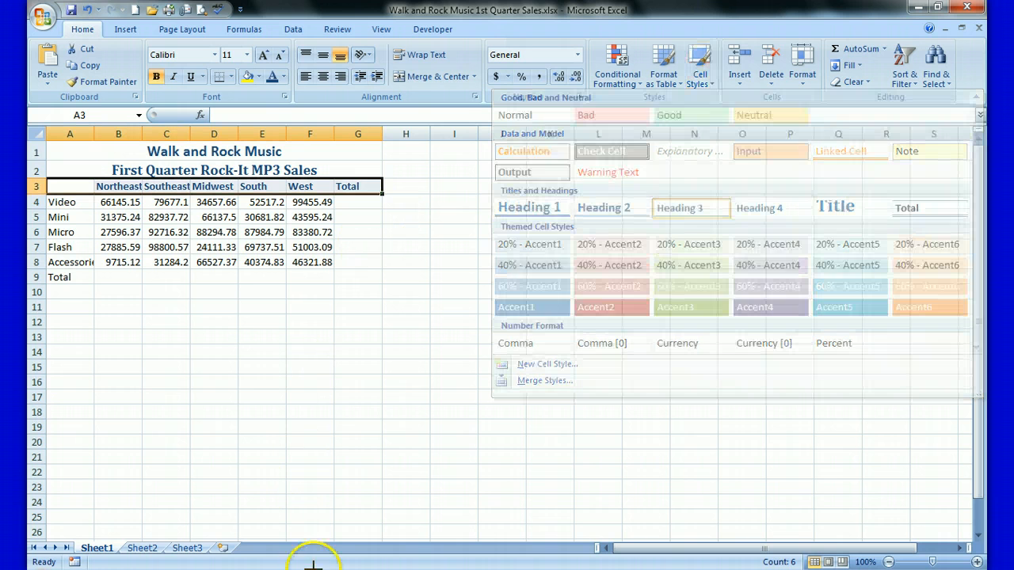
pyautogui.moveTo(745, 187)
pyautogui.mouseDown()
pyautogui.moveTo(734, 180)
pyautogui.moveTo(642, 251)
pyautogui.moveTo(745, 185)
pyautogui.moveTo(683, 172)
pyautogui.mouseUp()
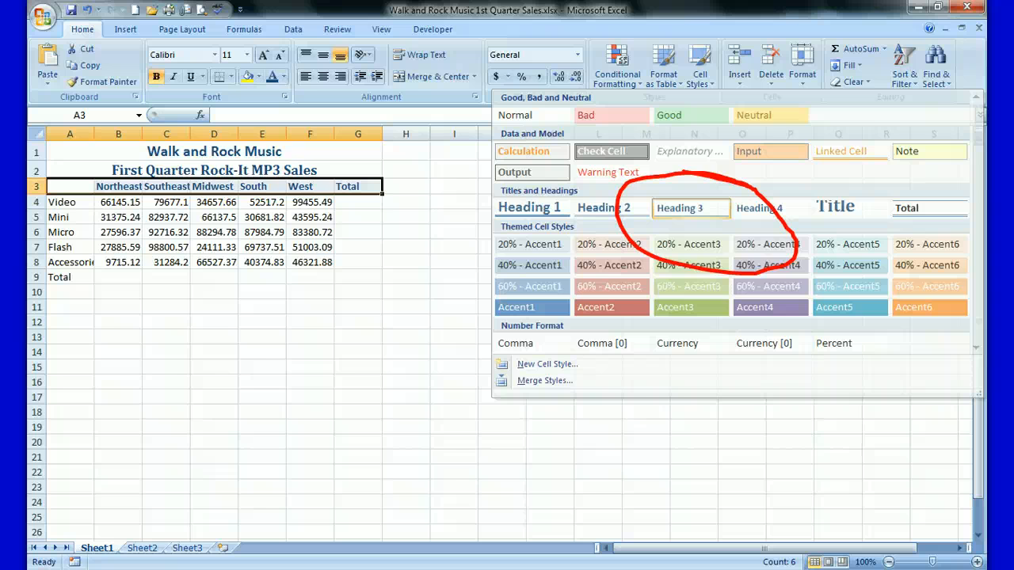
pyautogui.press('Escape')
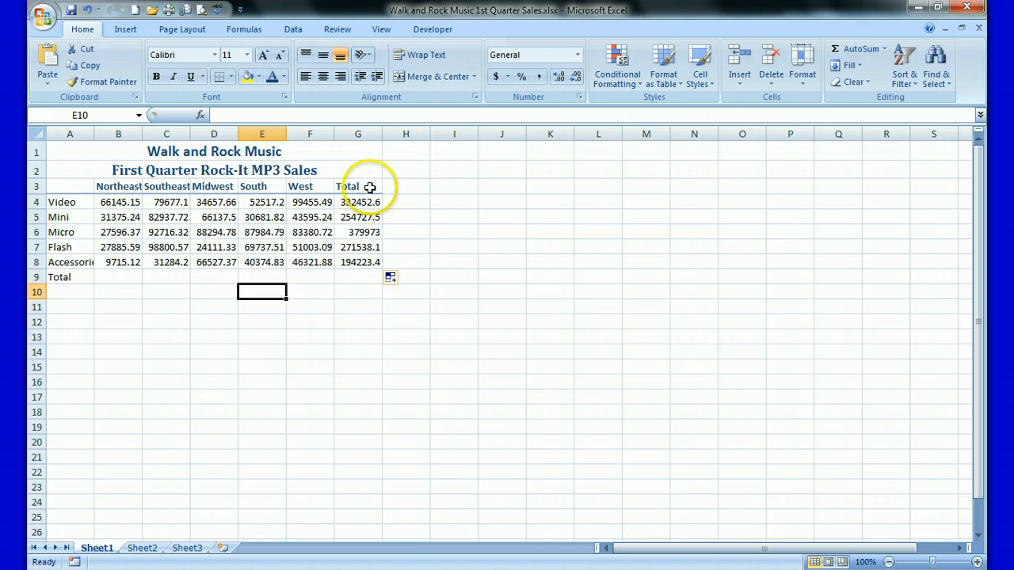
pyautogui.click(713, 84)
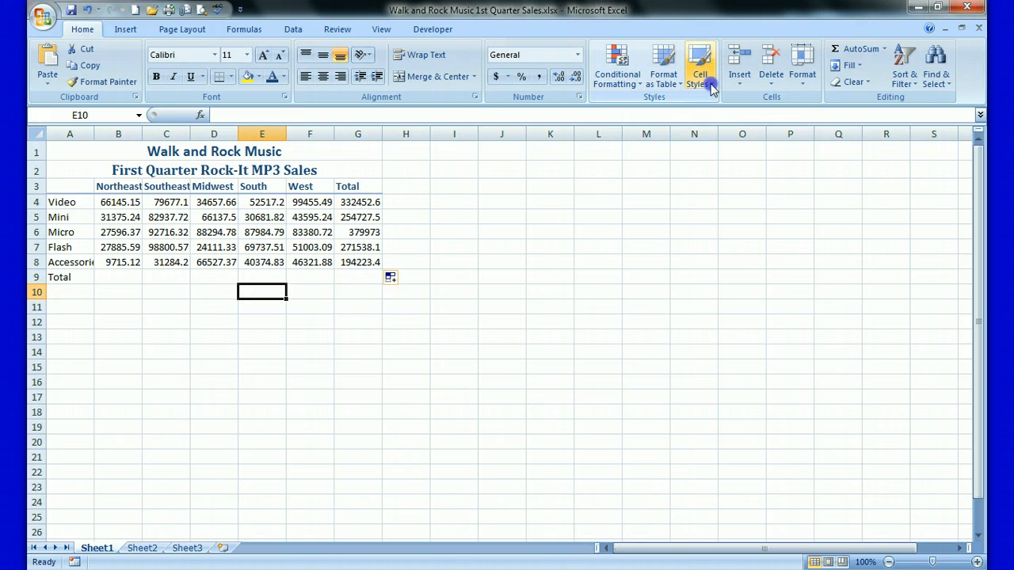
pyautogui.click(353, 190)
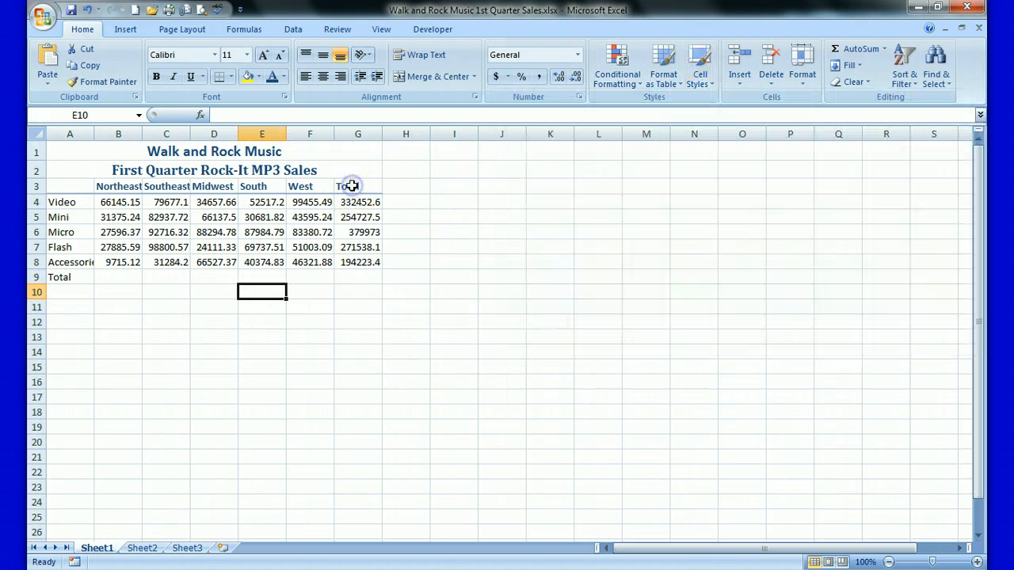
pyautogui.click(352, 187)
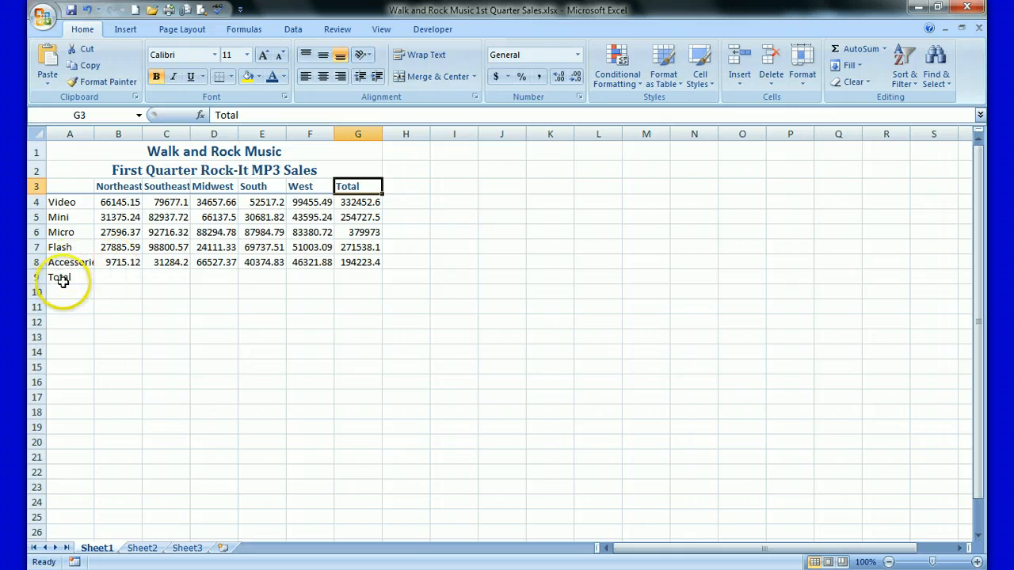
# - Apply the Total cell style to the total row in cells A9:G9
pyautogui.moveTo(57, 277); pyautogui.dragTo(350, 282)
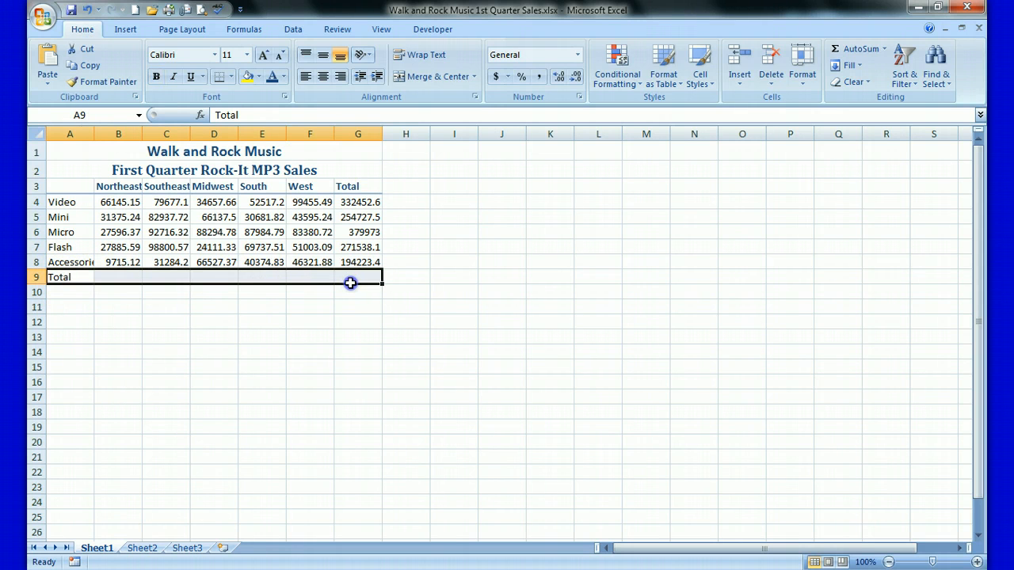
pyautogui.click(713, 84)
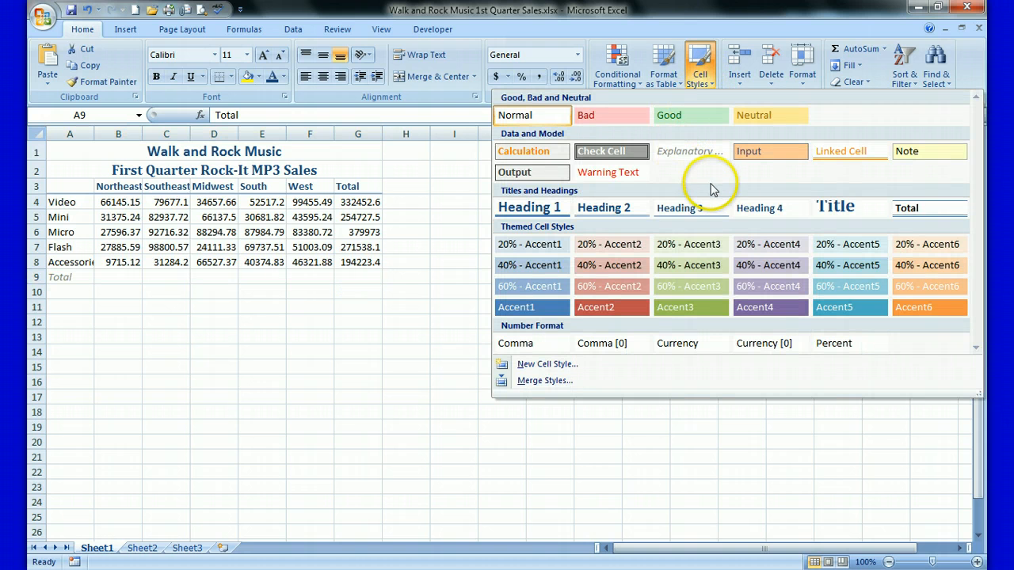
pyautogui.click(932, 210)
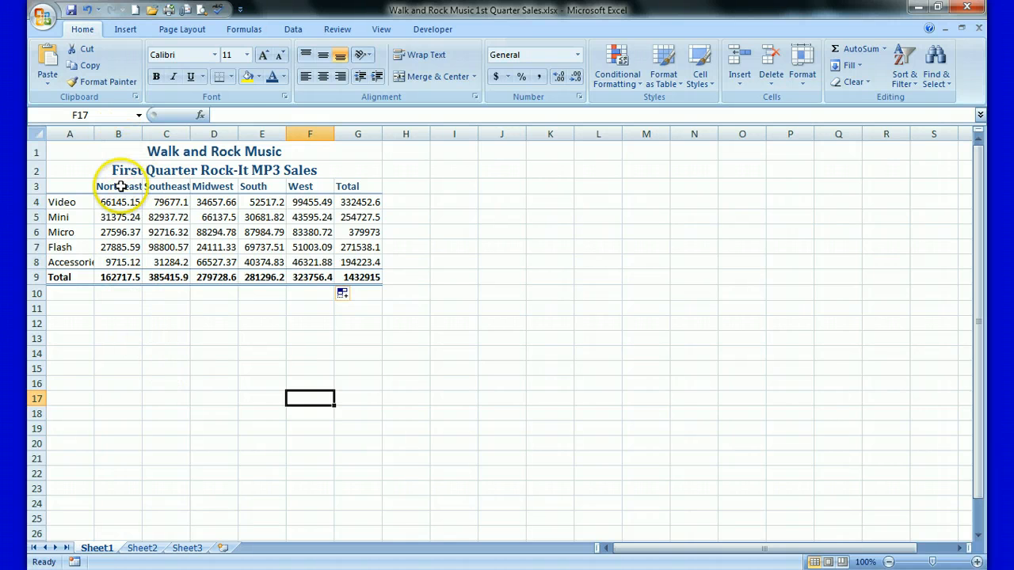
# - Format the Video row's amounts in cells B4:G4 with the dollar accounting number format
pyautogui.moveTo(125, 203); pyautogui.dragTo(349, 203)
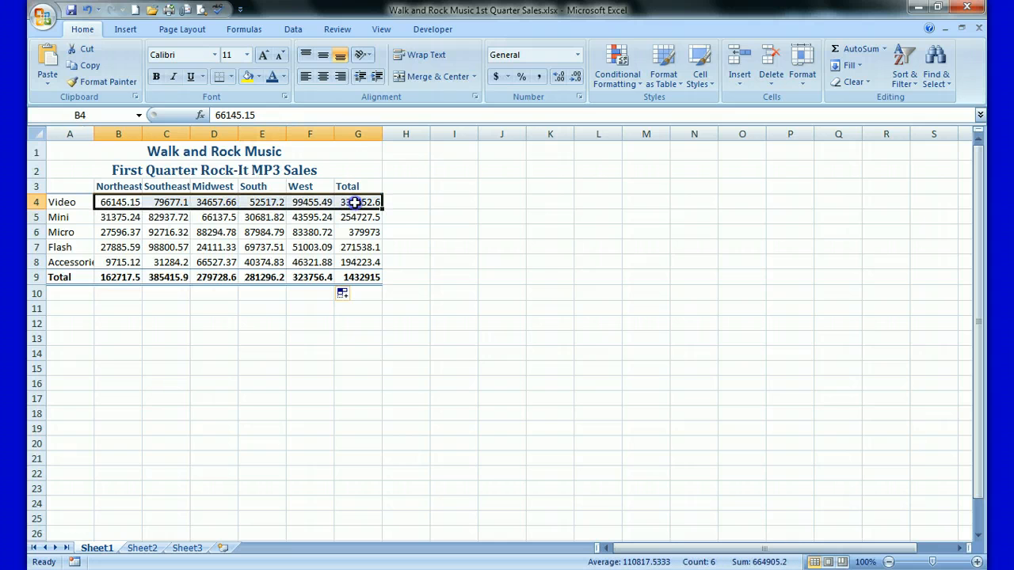
pyautogui.click(508, 76)
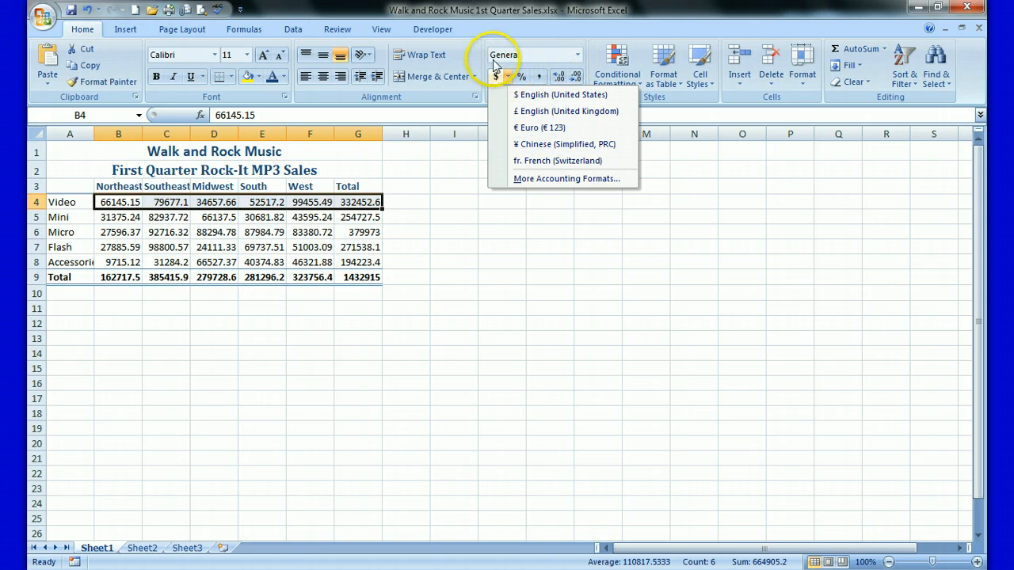
pyautogui.click(501, 43)
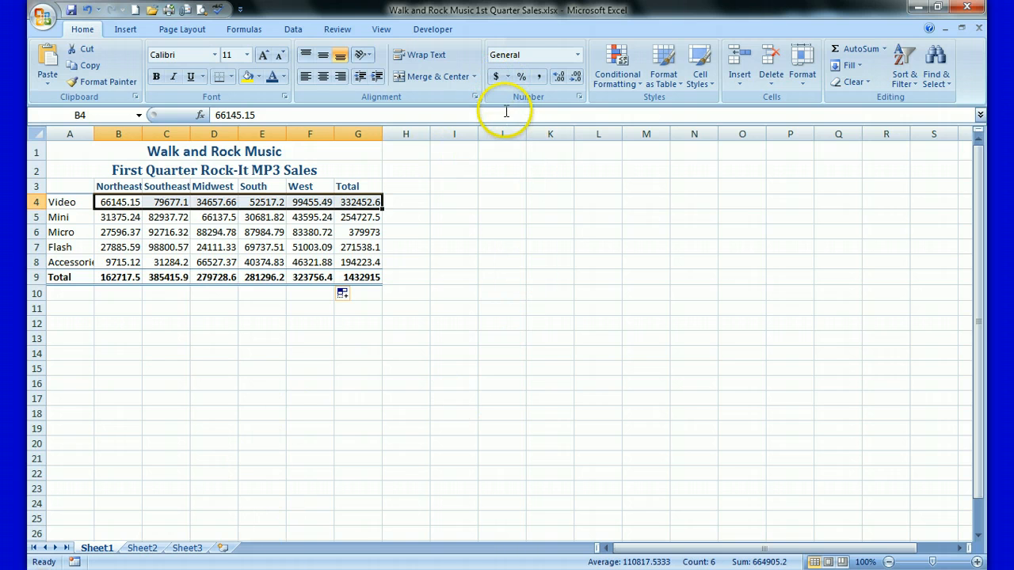
pyautogui.click(496, 76)
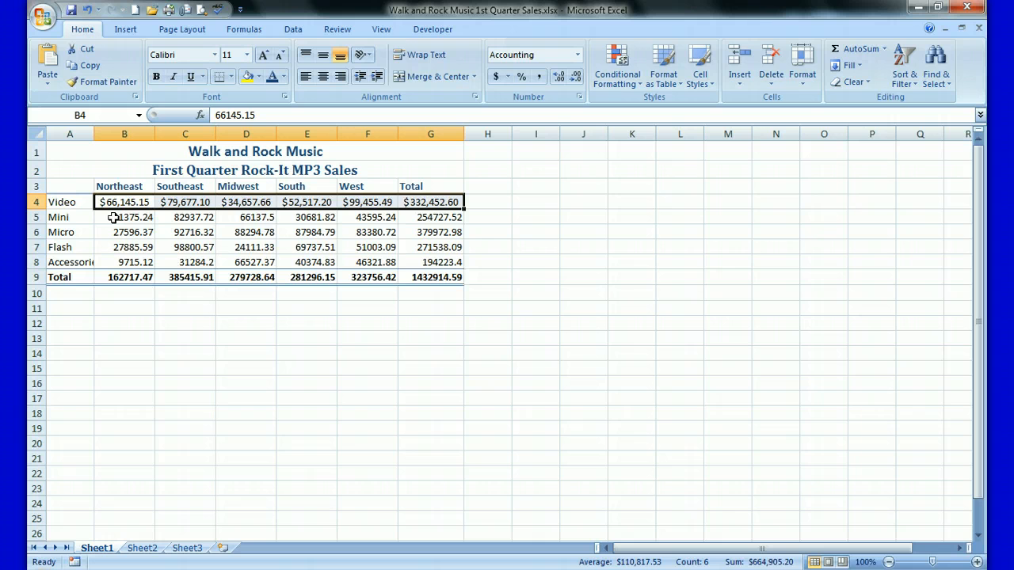
# - Apply the comma style to cells B5:G8 and the dollar accounting number format to the totals in B9:G9
pyautogui.moveTo(113, 217); pyautogui.dragTo(413, 264)
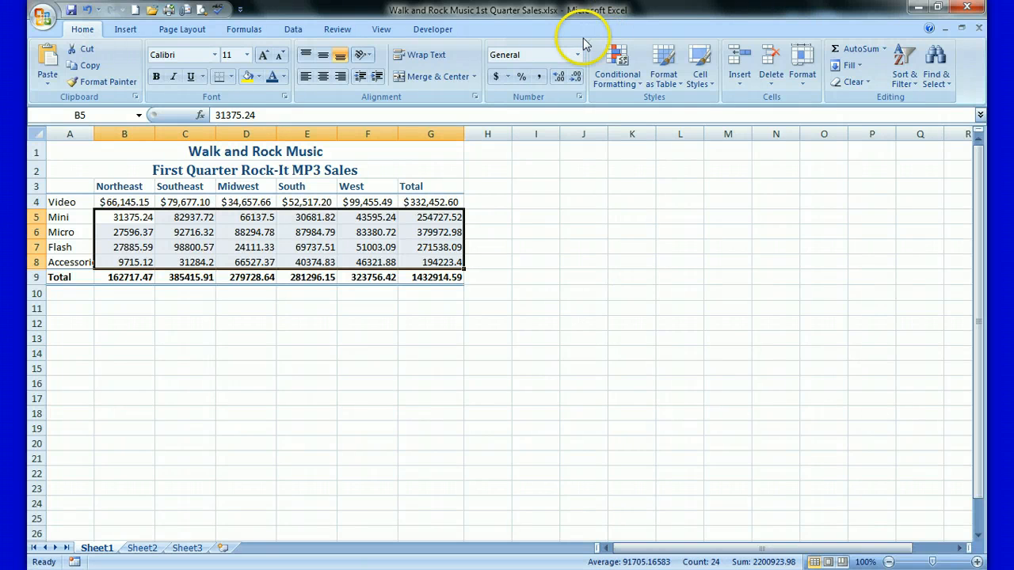
pyautogui.click(538, 79)
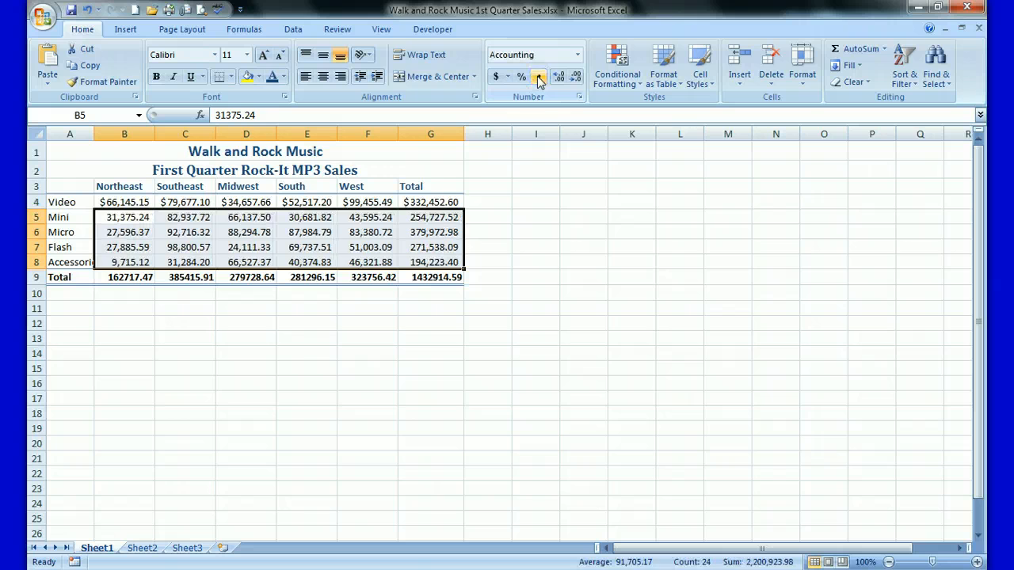
pyautogui.moveTo(118, 278); pyautogui.dragTo(430, 279)
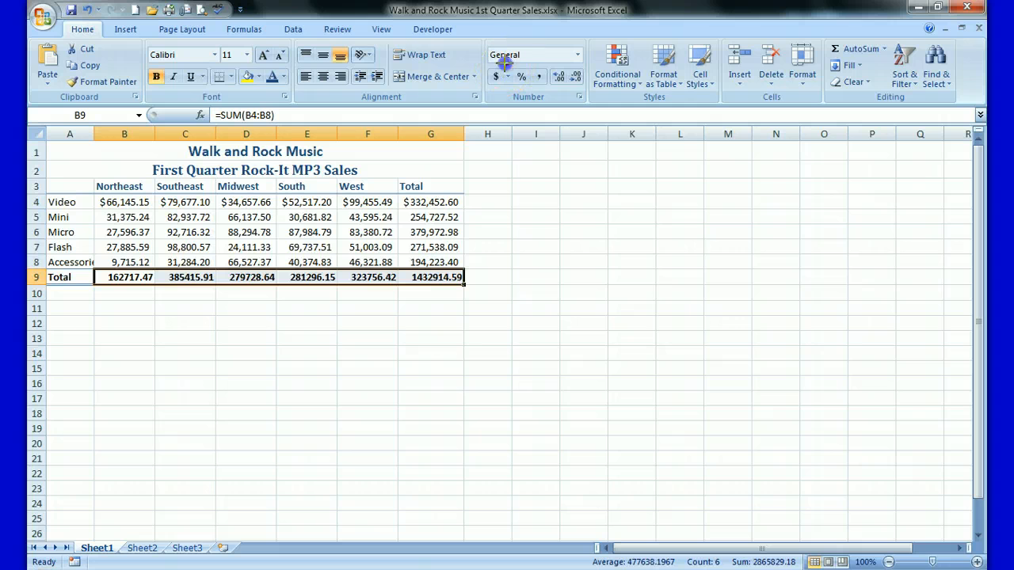
pyautogui.moveTo(505, 64)
pyautogui.mouseDown()
pyautogui.moveTo(483, 75)
pyautogui.moveTo(511, 72)
pyautogui.moveTo(499, 65)
pyautogui.mouseUp()
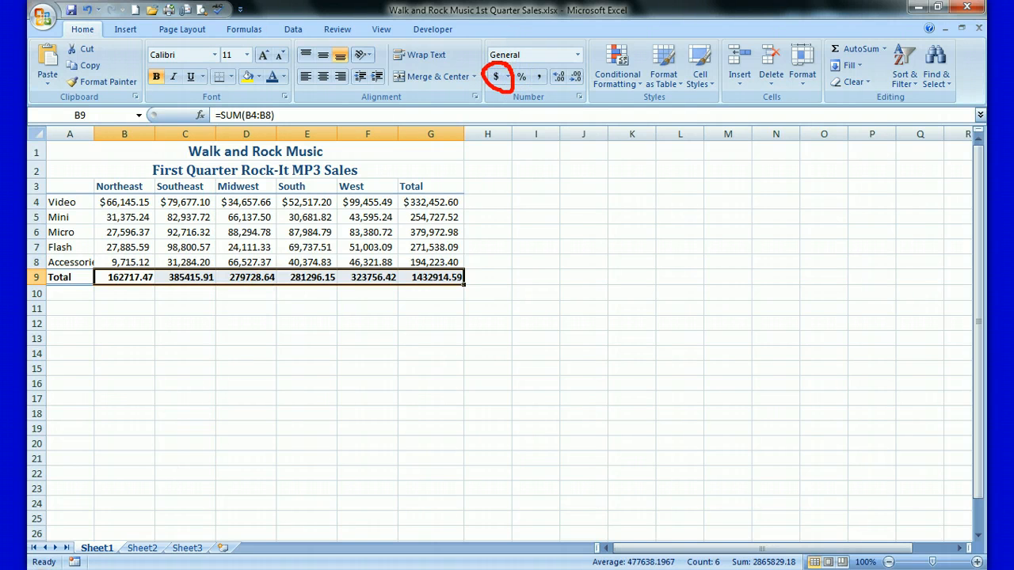
pyautogui.press('Escape')
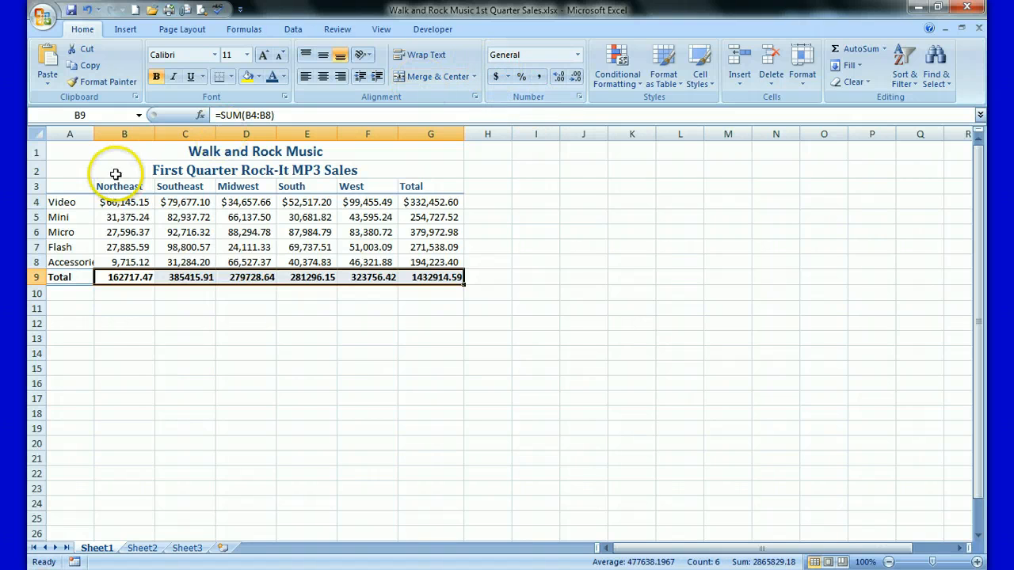
pyautogui.click(497, 79)
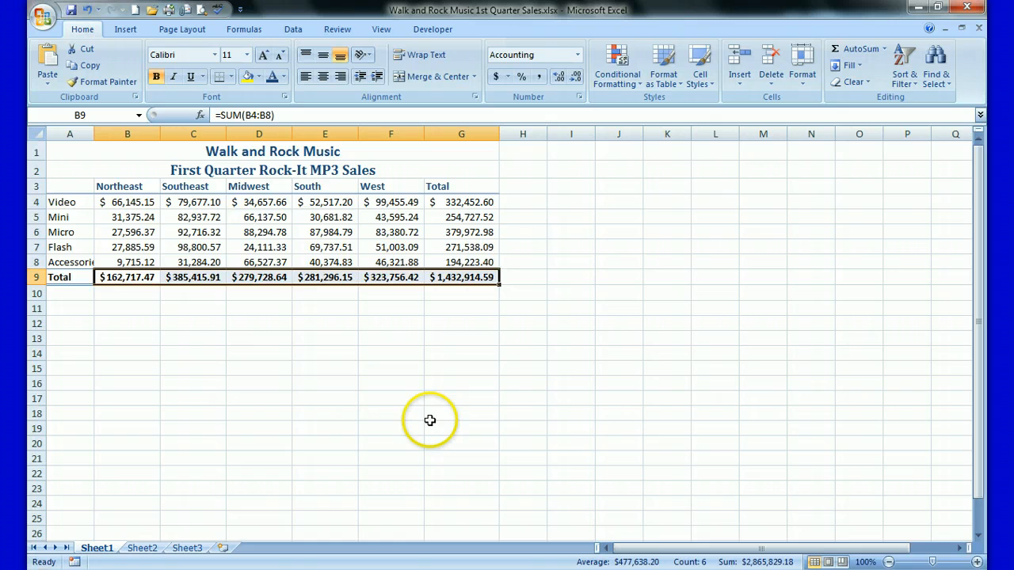
# - Deselect the totals and widen column A to fit the Accessories label
pyautogui.click(58, 306)
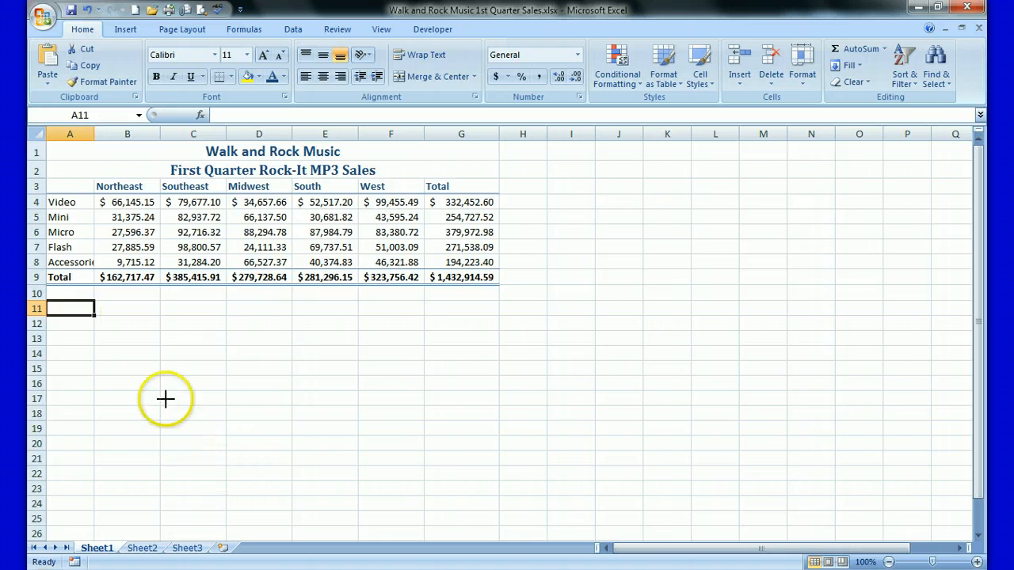
pyautogui.moveTo(103, 246)
pyautogui.mouseDown()
pyautogui.moveTo(36, 269)
pyautogui.moveTo(119, 258)
pyautogui.moveTo(91, 236)
pyautogui.mouseUp()
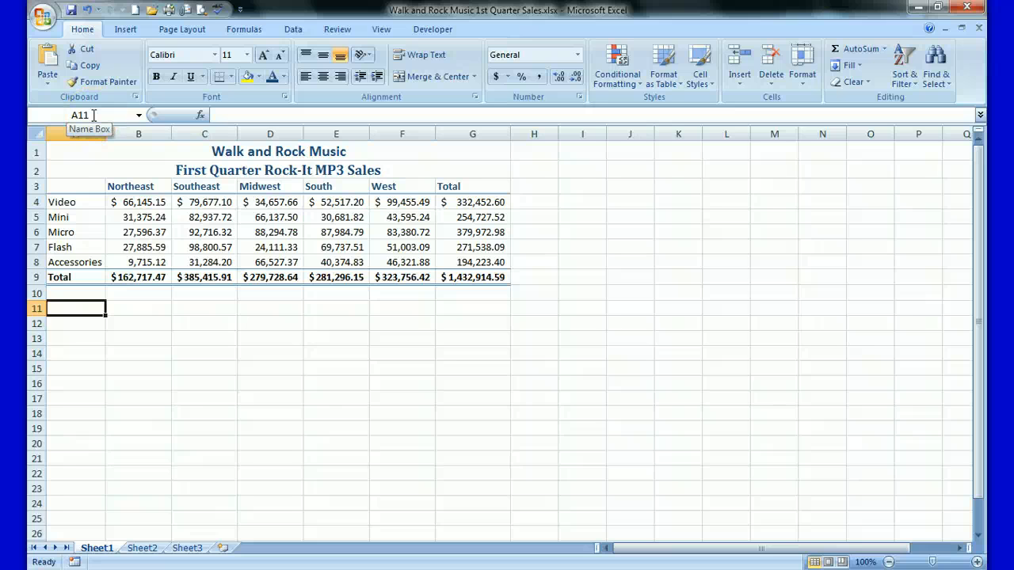
# - Jump to cell A3 by entering its cell reference in the Name Box
pyautogui.click(94, 115)
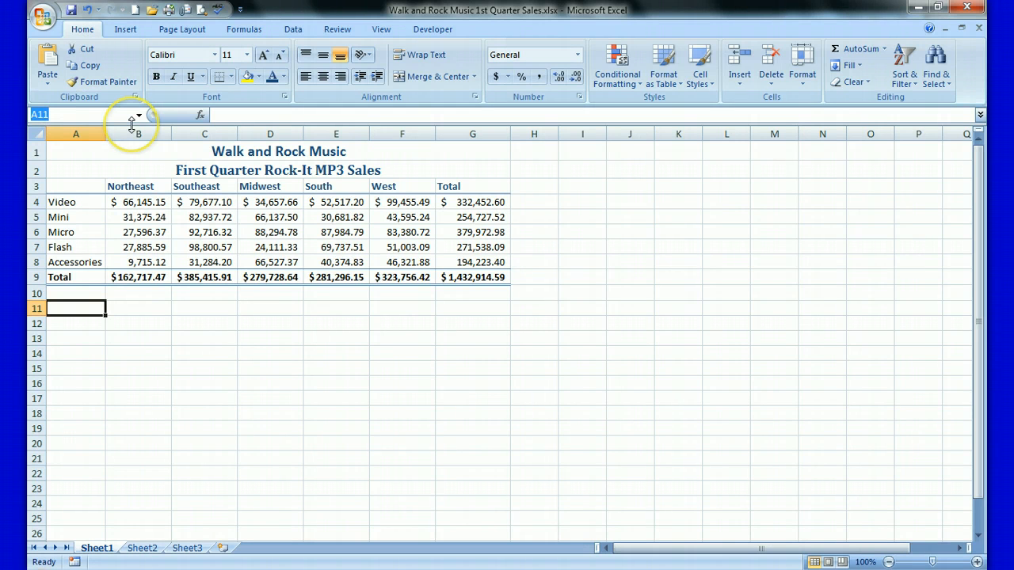
pyautogui.write('a3')
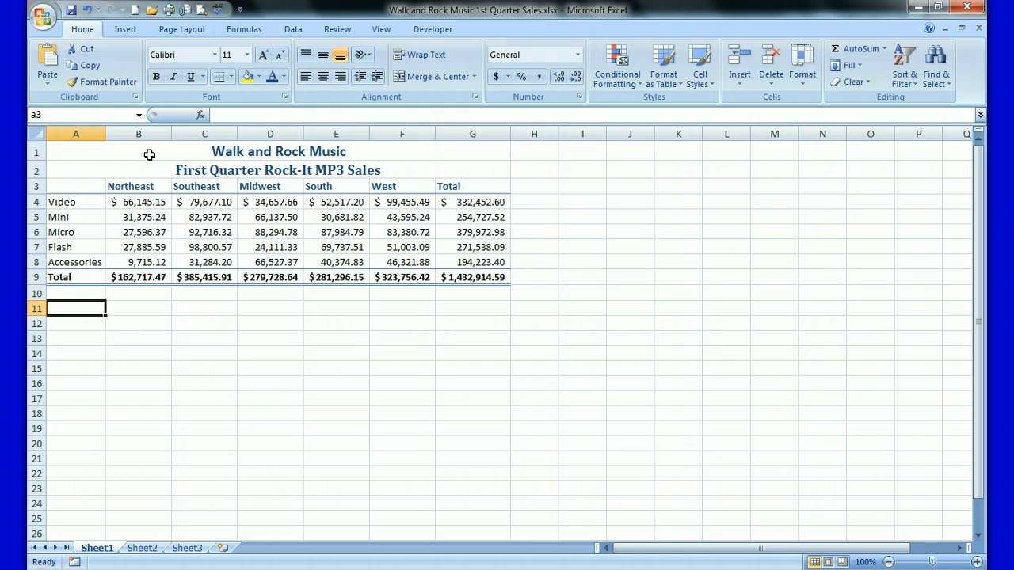
pyautogui.press('Return')
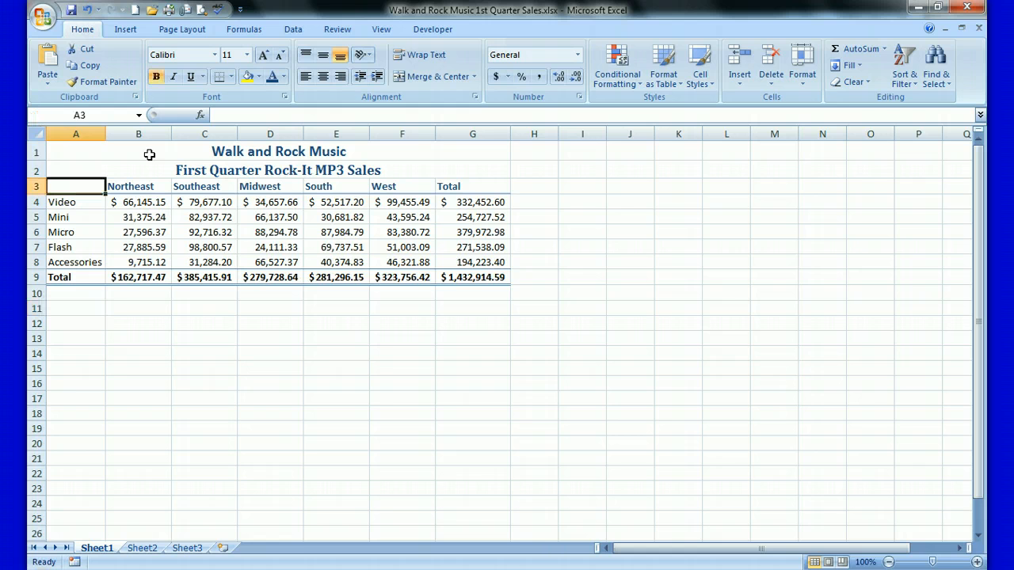